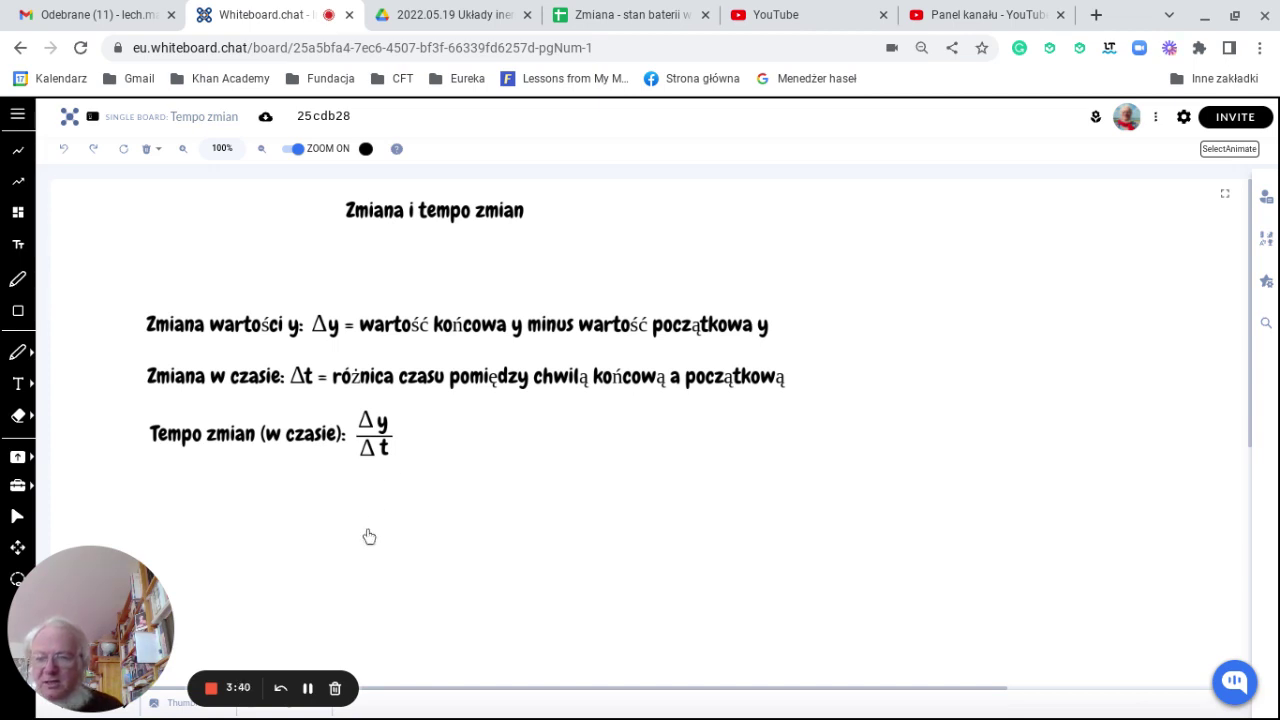
{"action": "left_click", "coordinate": [309, 688]}
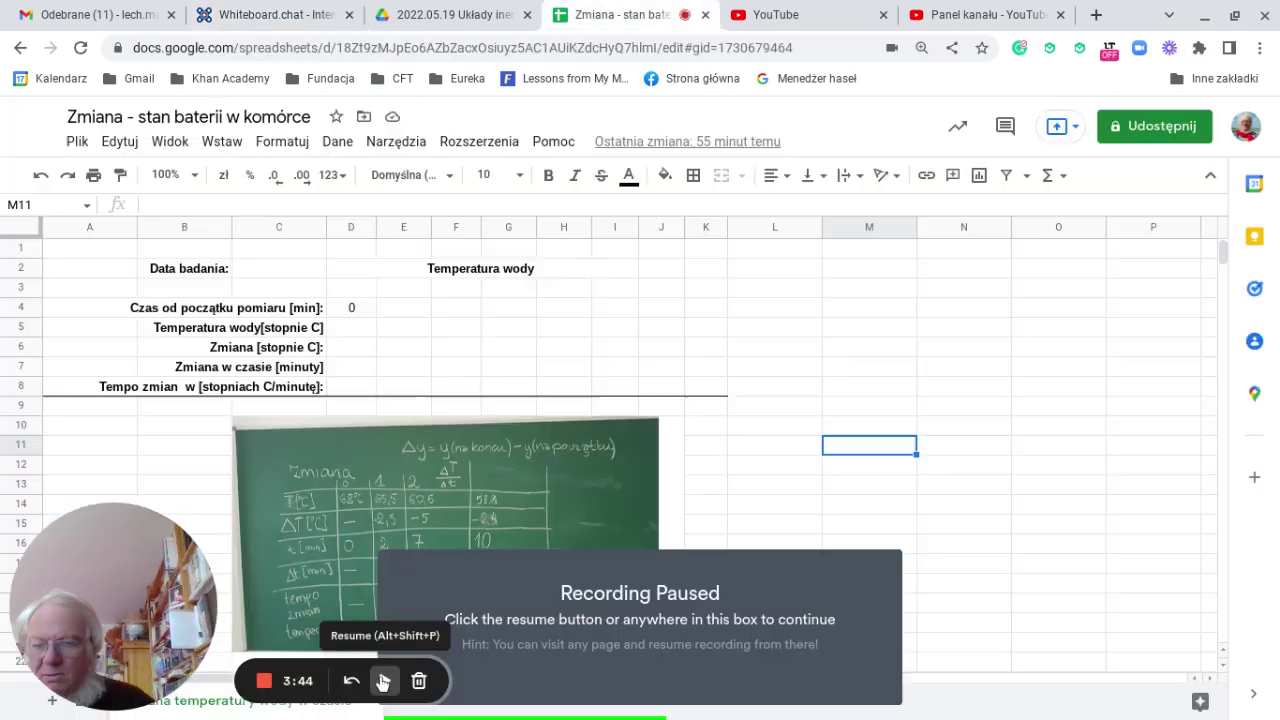
{"action": "left_click", "coordinate": [383, 681]}
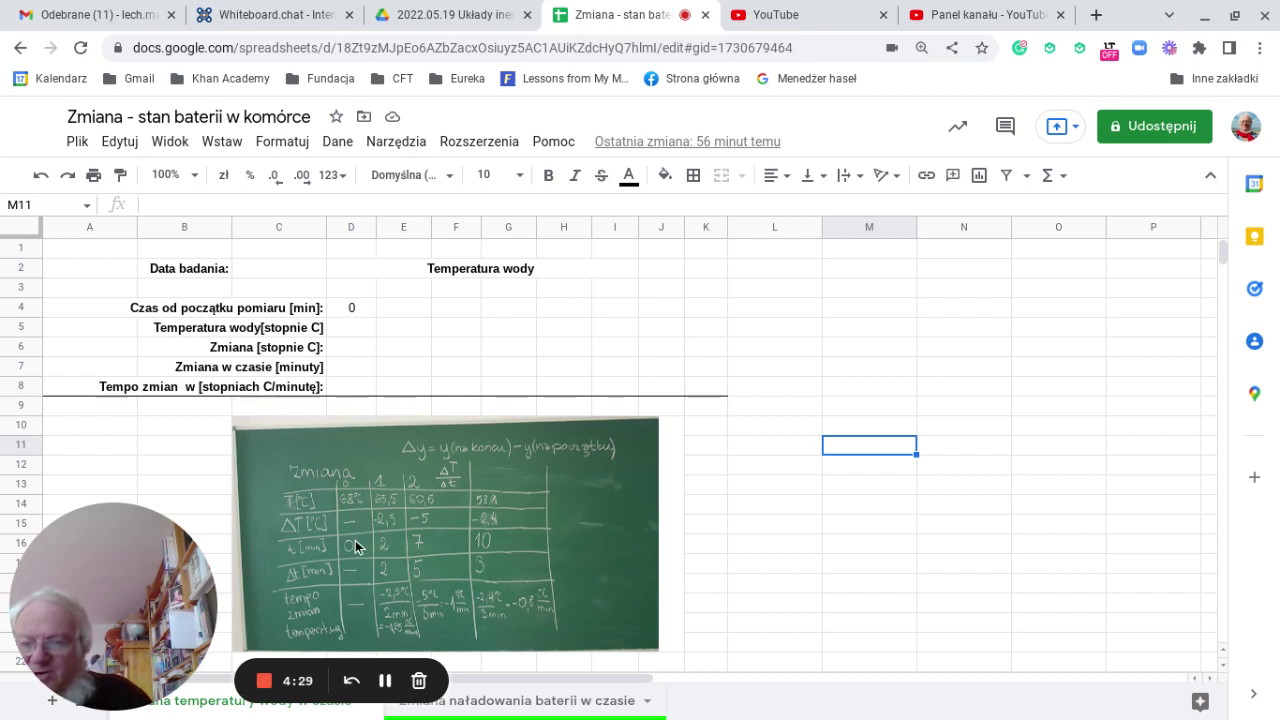
Step: Enter 68 as the water temperature in D5 and insert the missing space before "[stopnie C]" in that row's label
{"action": "left_click", "coordinate": [344, 327]}
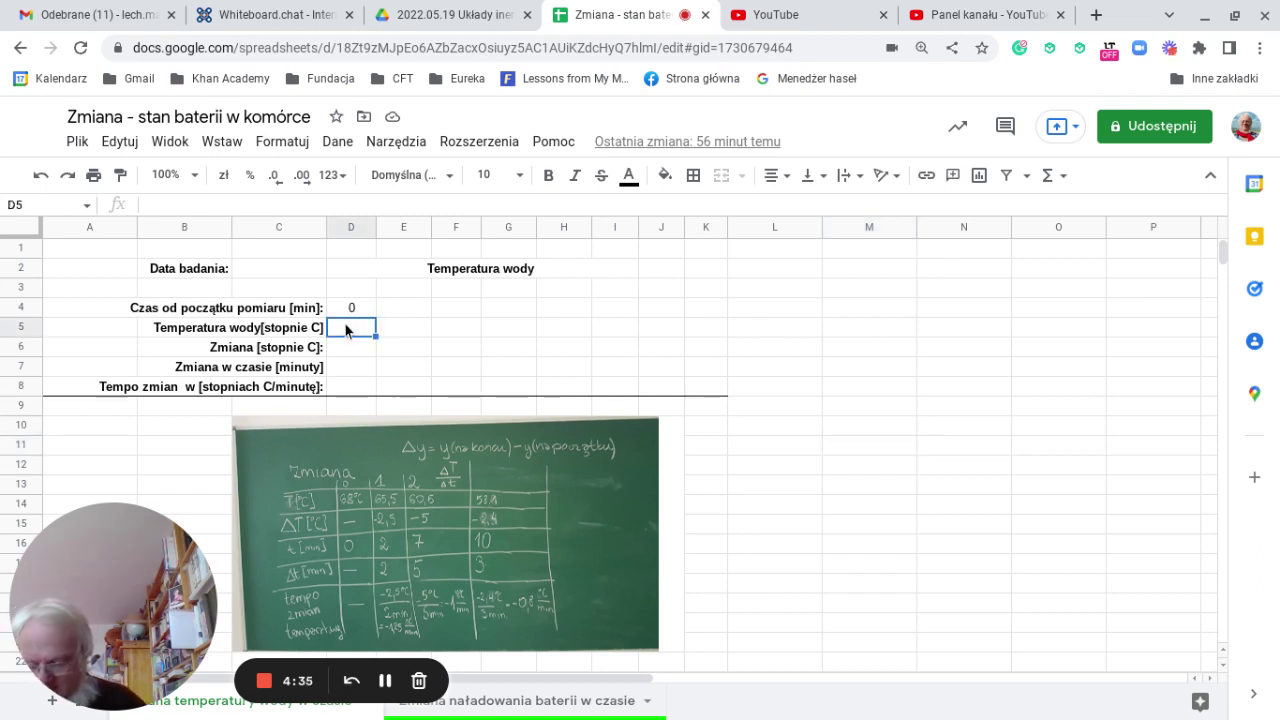
{"action": "type", "text": "68"}
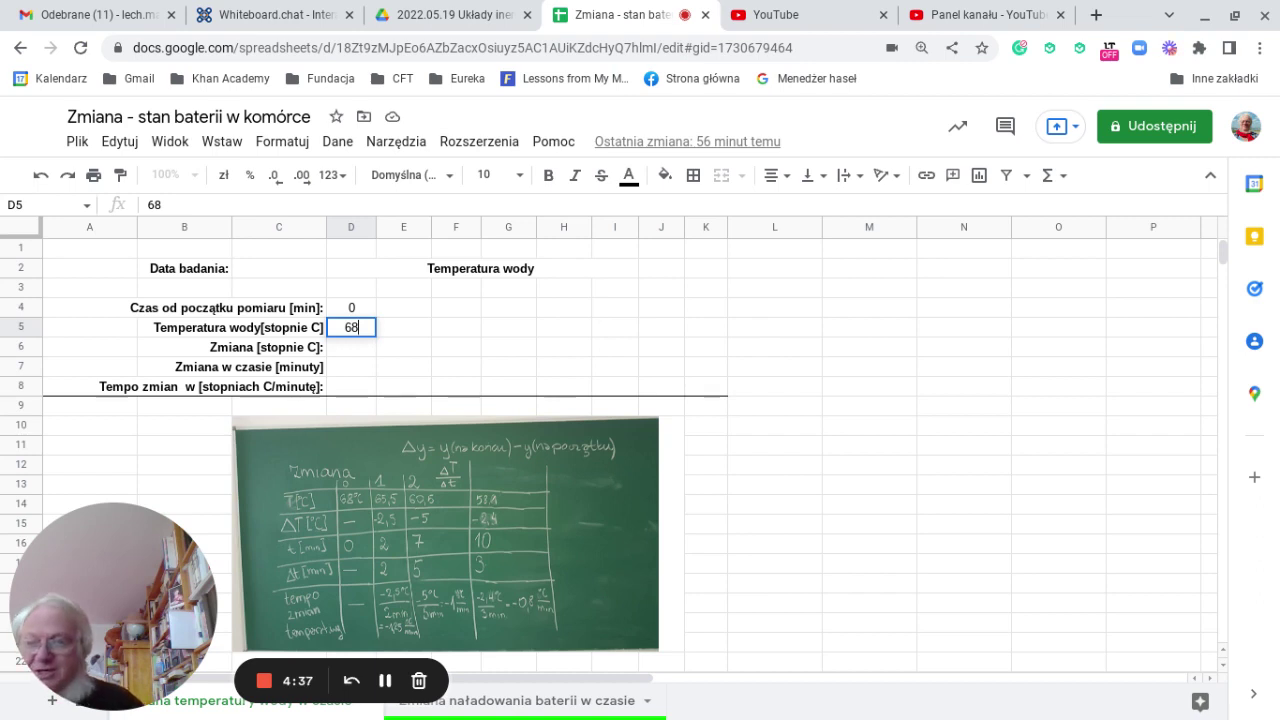
{"action": "key", "text": "Return"}
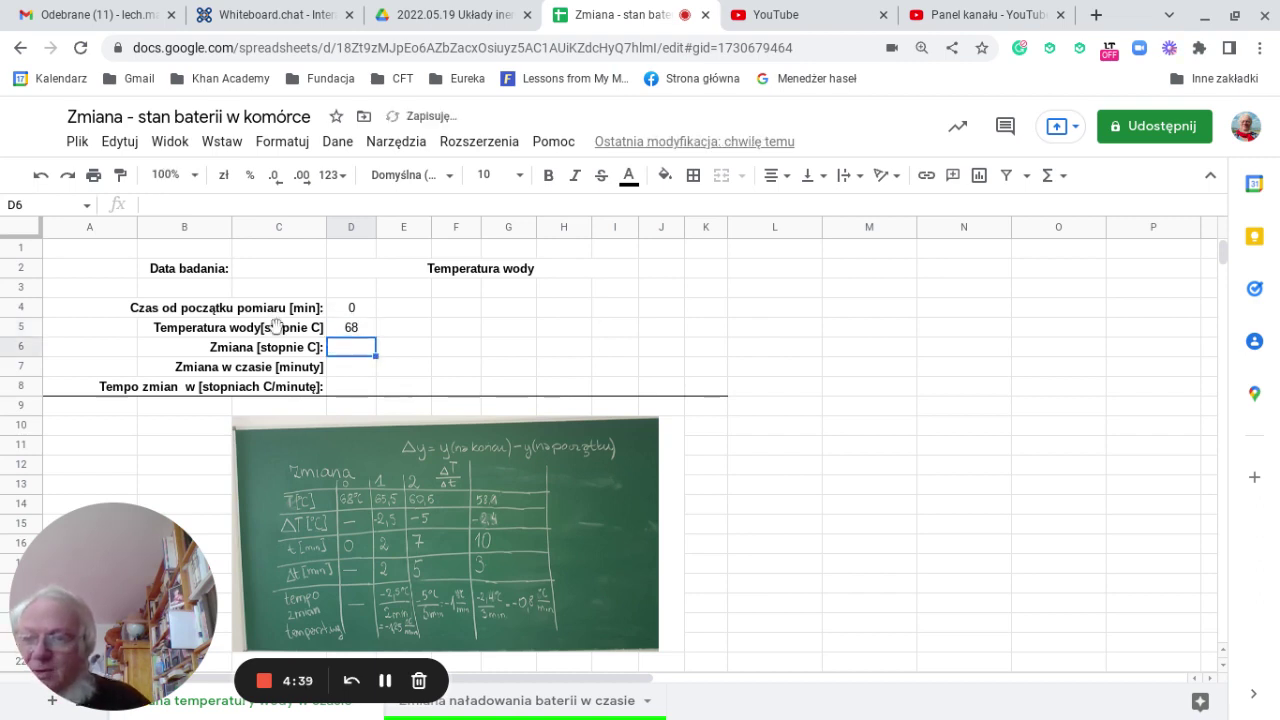
{"action": "left_click", "coordinate": [276, 327]}
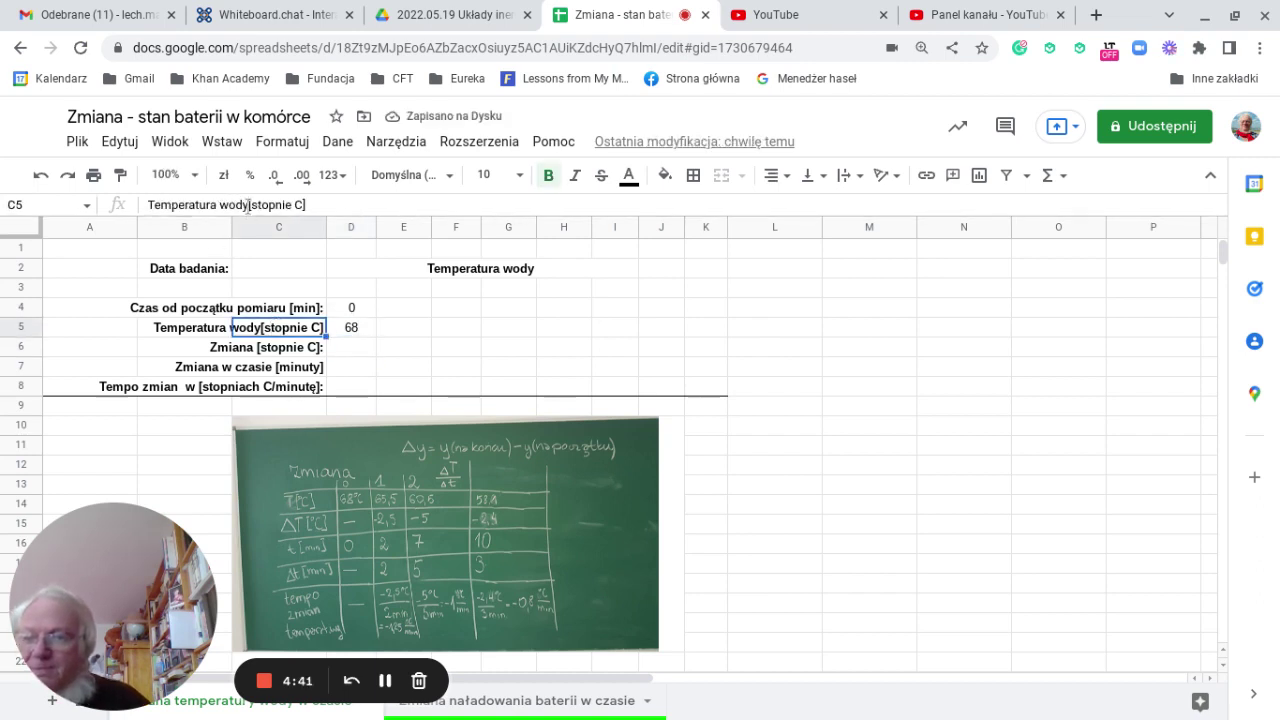
{"action": "left_click", "coordinate": [247, 205]}
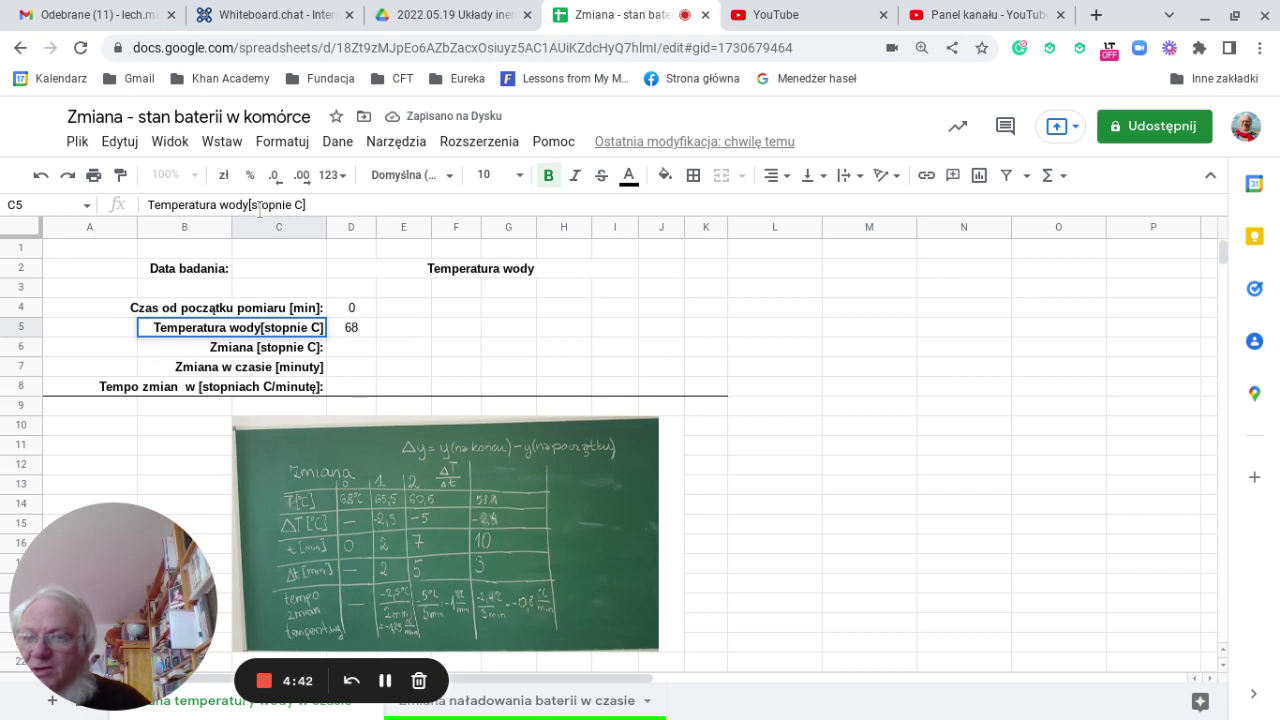
Step: Fill D6, D7 and D8 with a dash for the starting measurement's change, time change and rate of change
{"action": "left_click", "coordinate": [350, 347]}
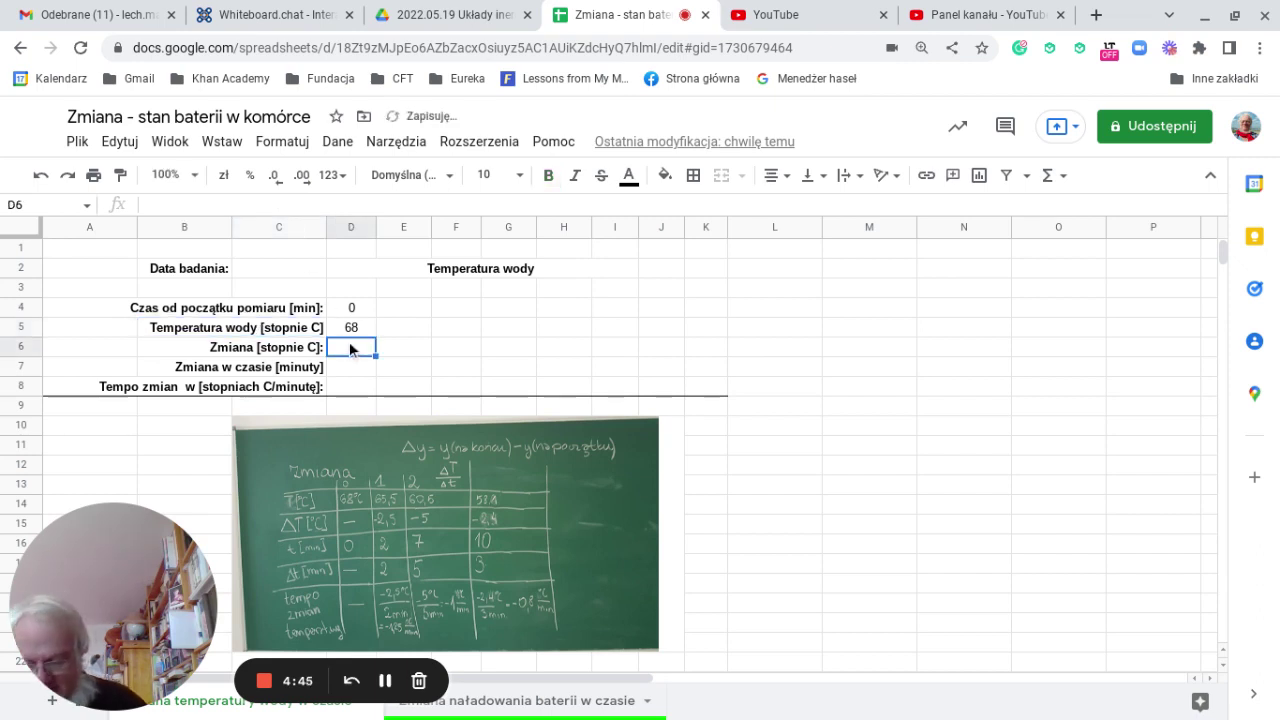
{"action": "type", "text": "-"}
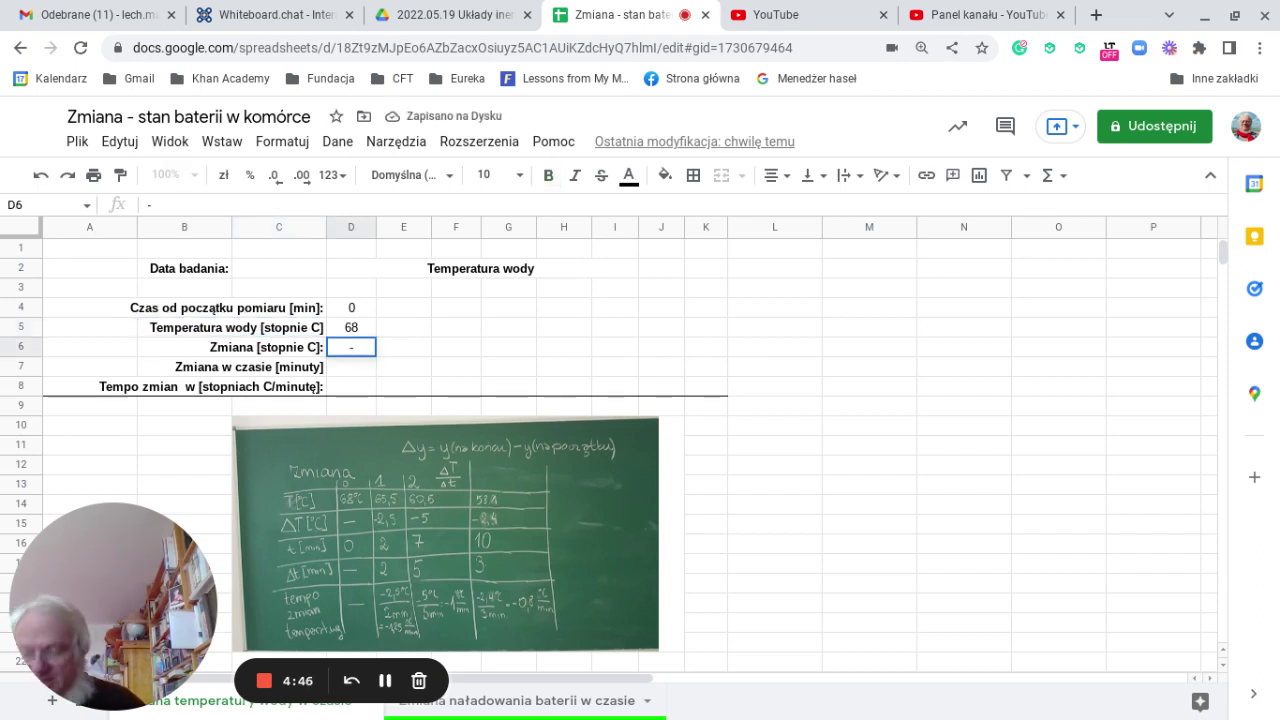
{"action": "left_click", "coordinate": [351, 368]}
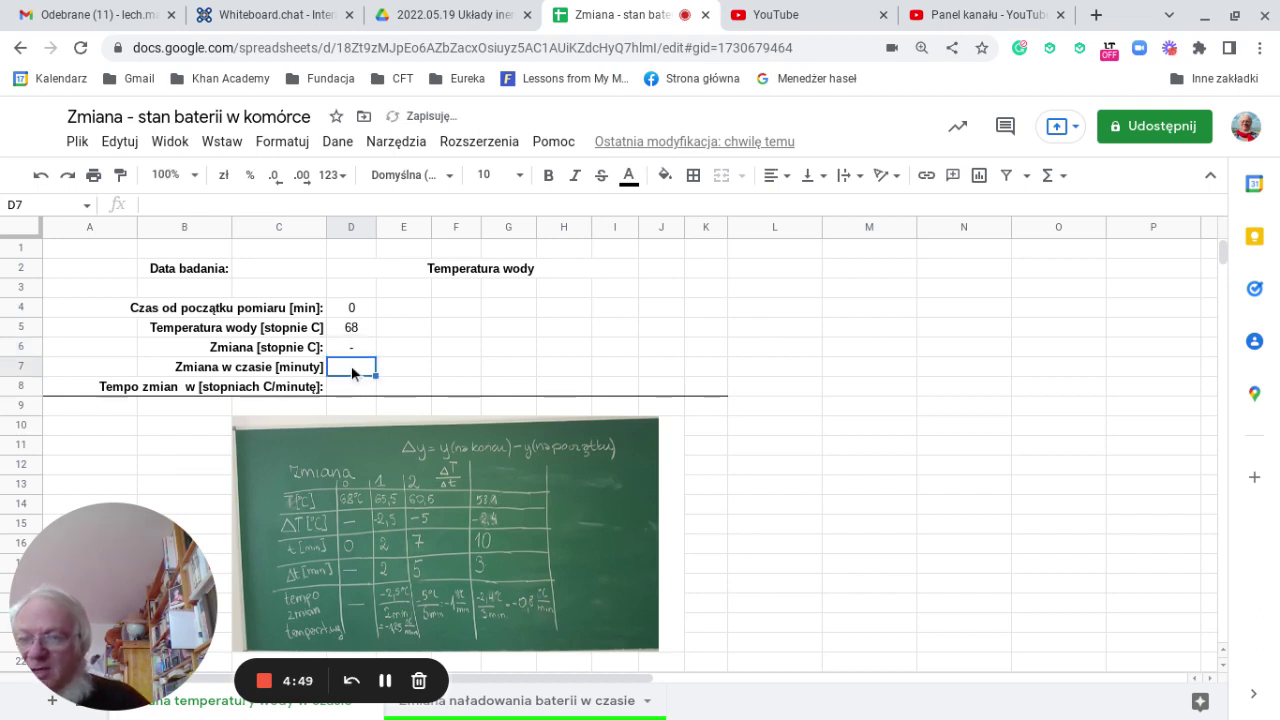
{"action": "type", "text": "-"}
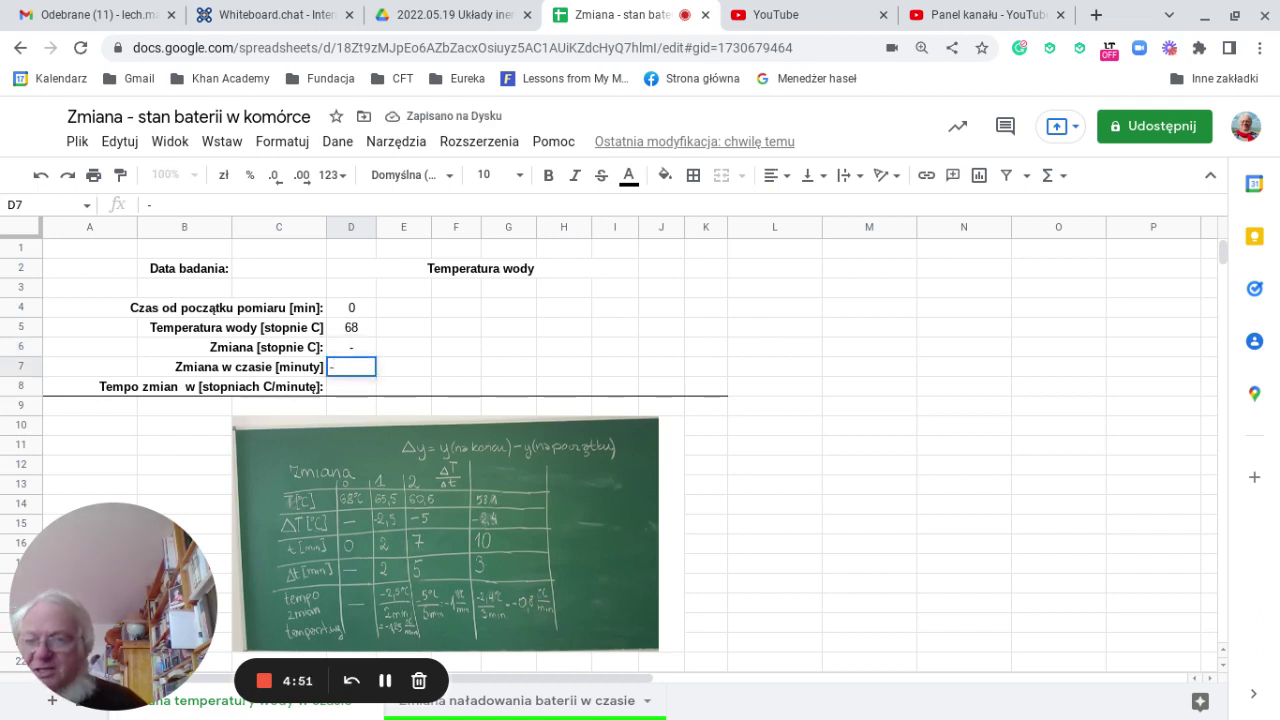
{"action": "key", "text": "Return"}
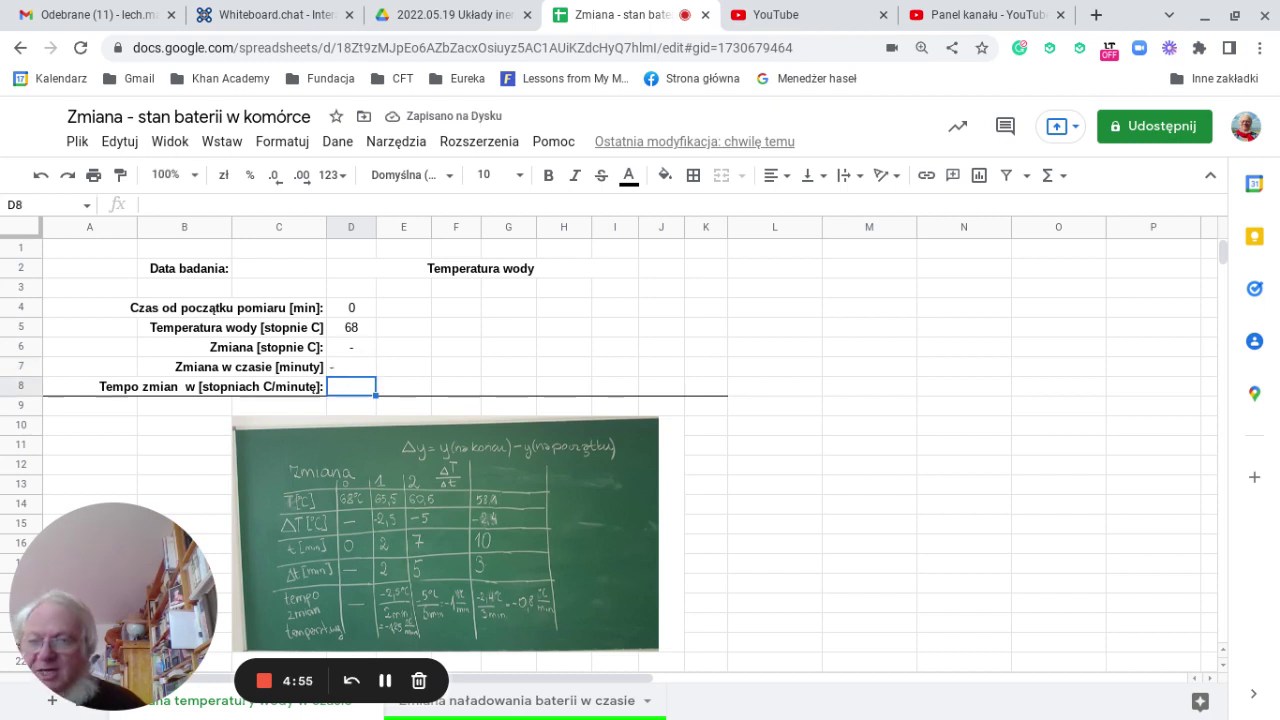
{"action": "type", "text": "-"}
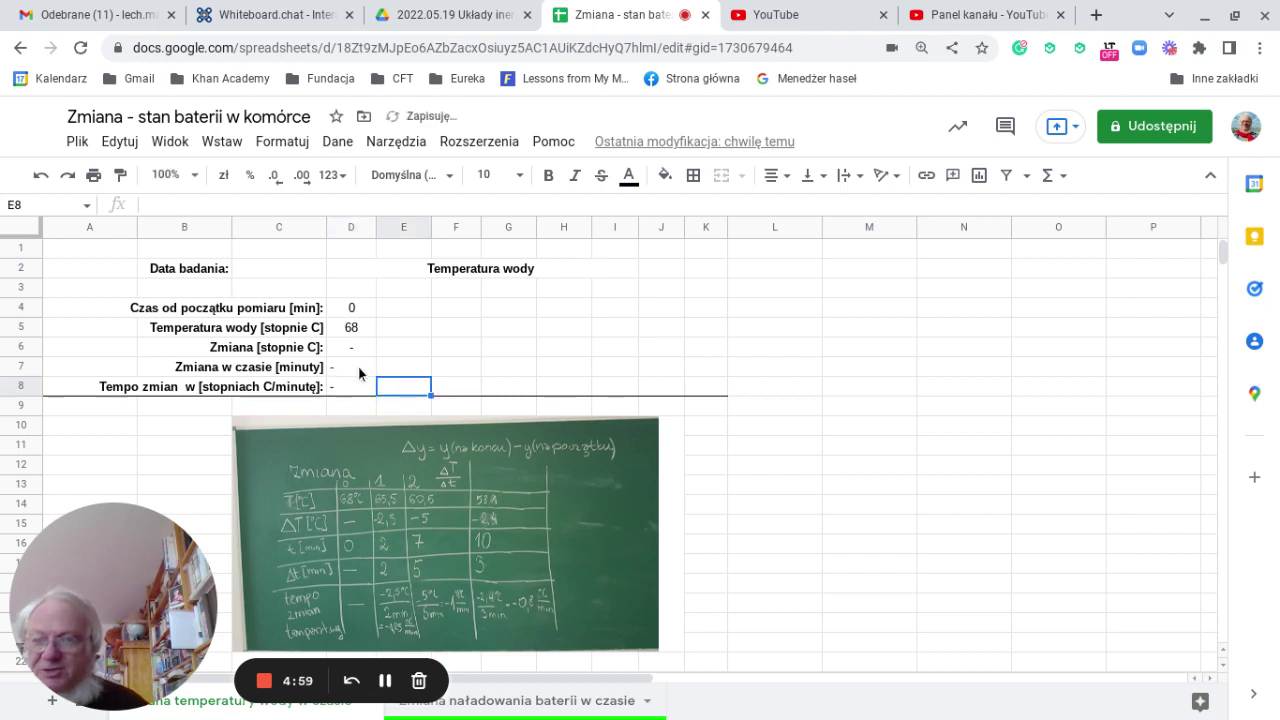
Step: Center-align the ranges D7:J8 and D4:J6 horizontally
{"action": "left_click_drag", "start_coordinate": [351, 367], "coordinate": [660, 389]}
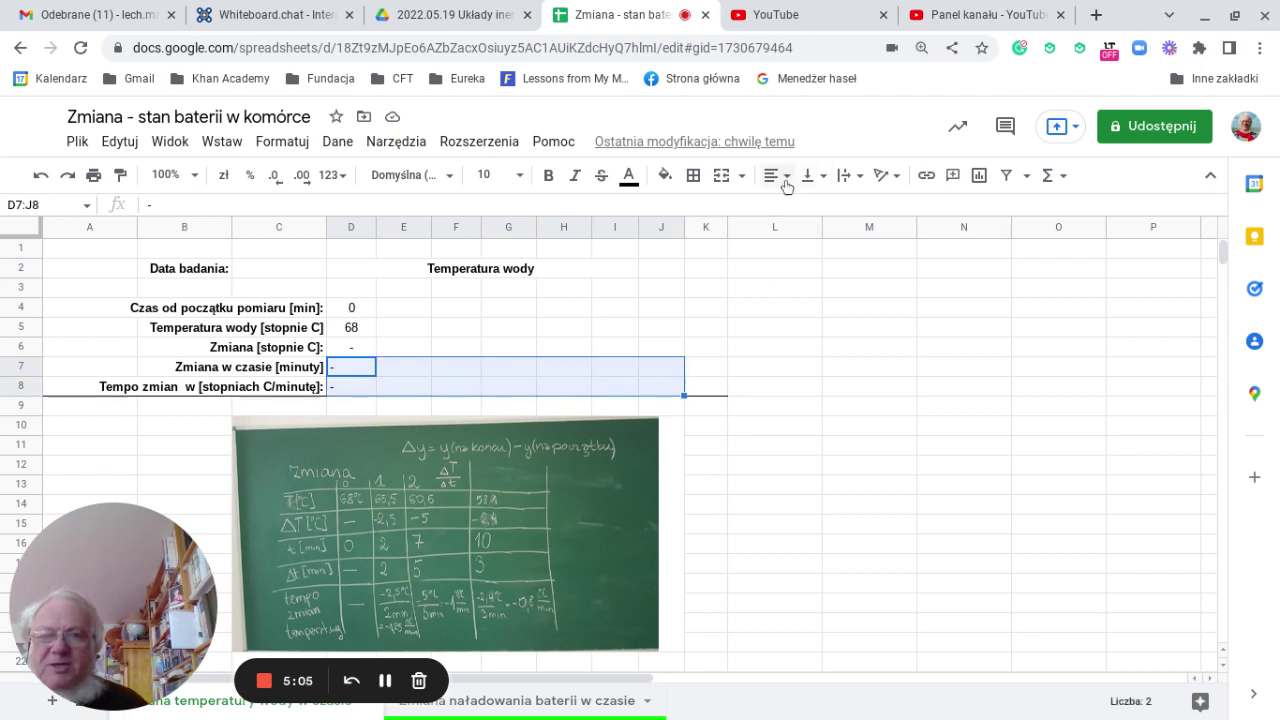
{"action": "left_click", "coordinate": [779, 176]}
{"action": "left_click", "coordinate": [795, 206]}
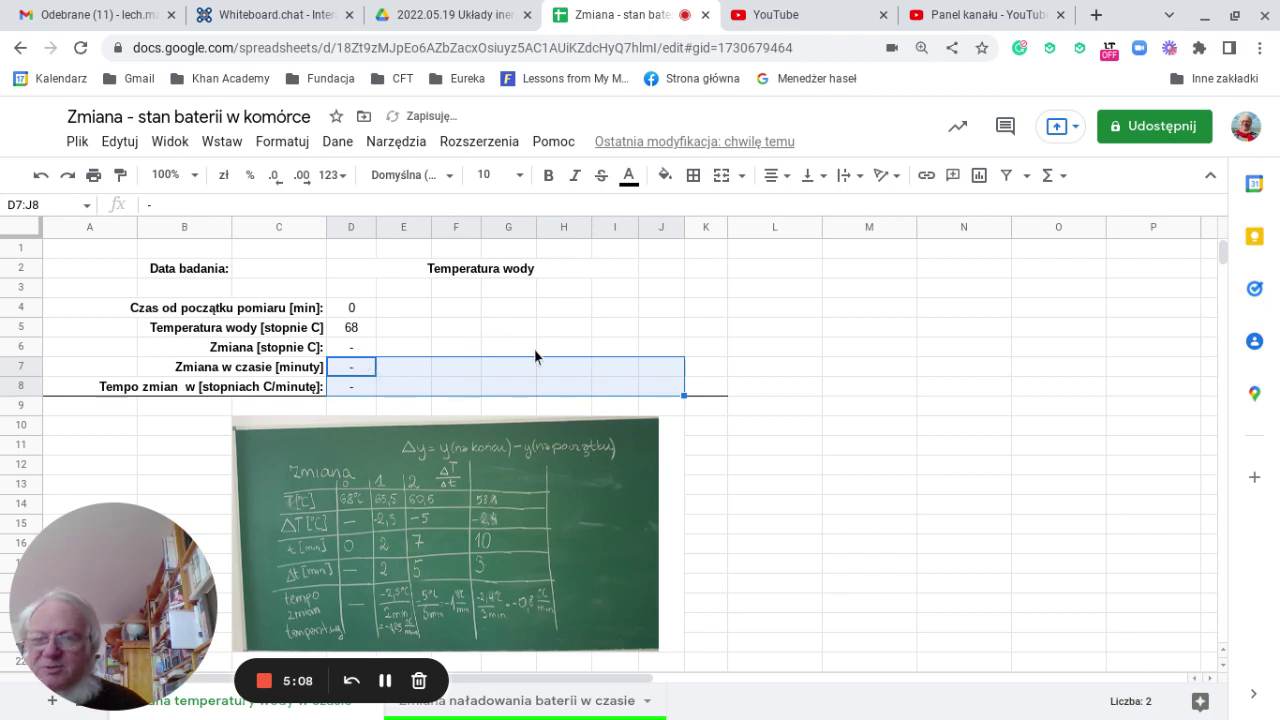
{"action": "left_click", "coordinate": [362, 309]}
{"action": "left_click_drag", "start_coordinate": [362, 309], "coordinate": [659, 357]}
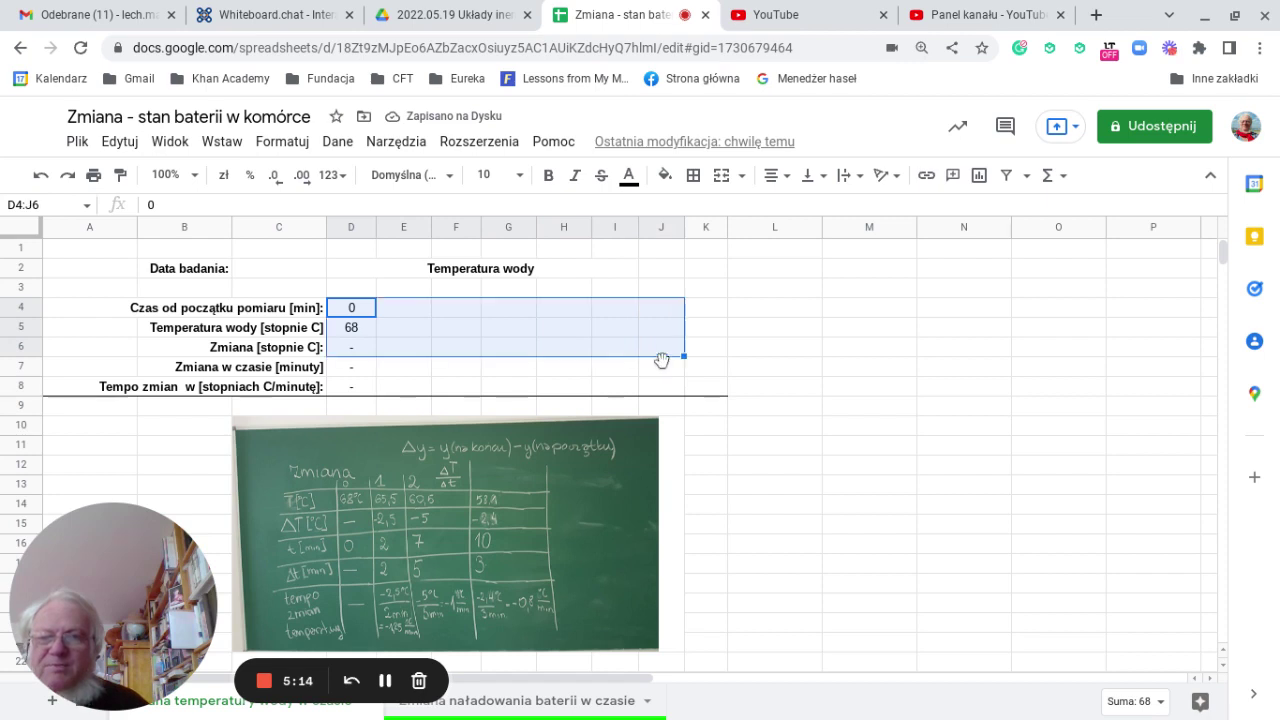
{"action": "left_click", "coordinate": [787, 183]}
{"action": "left_click", "coordinate": [790, 212]}
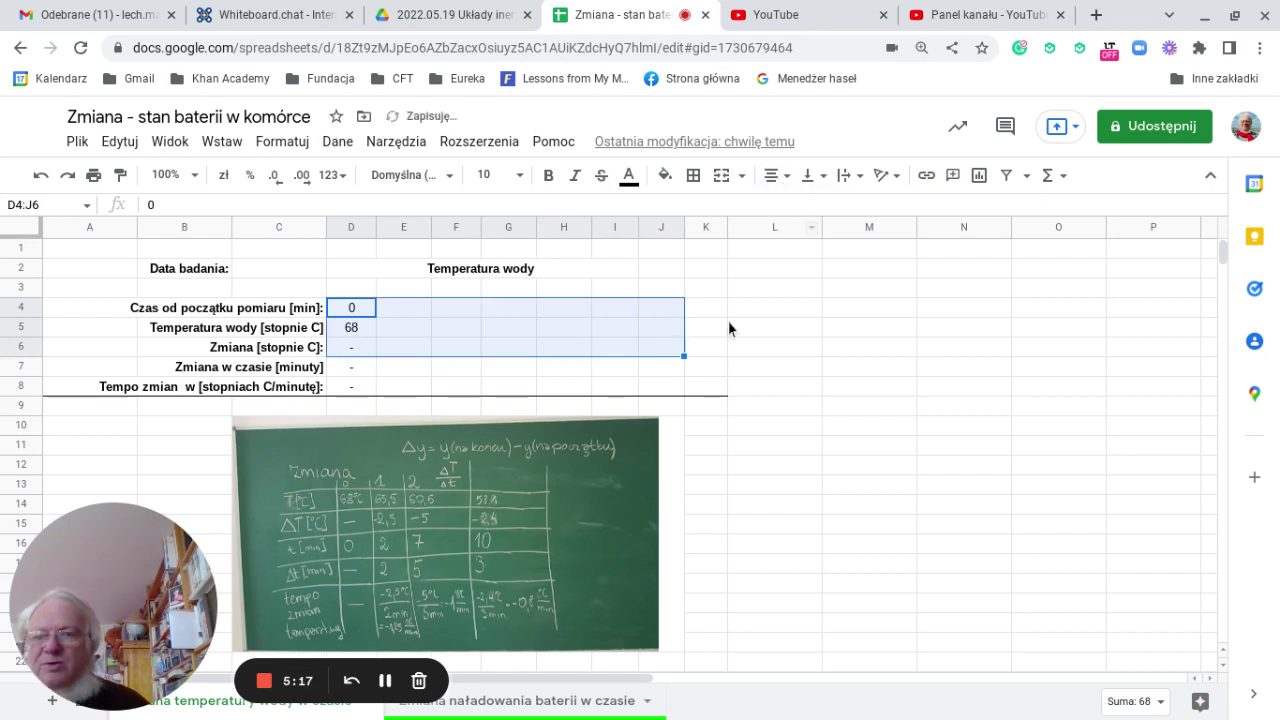
{"action": "left_click", "coordinate": [726, 334]}
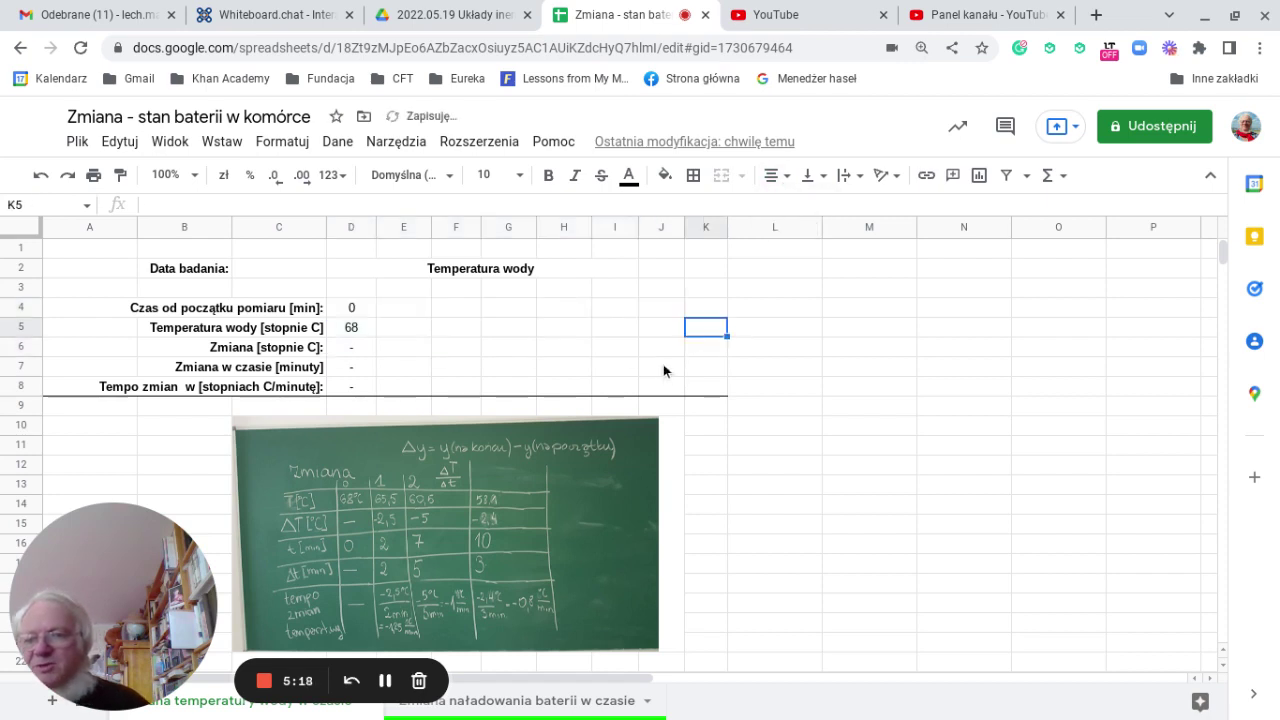
Step: Record the second measurement with a time of 2 minutes in E4 and a water temperature of 65,5 in E5
{"action": "left_click", "coordinate": [407, 310]}
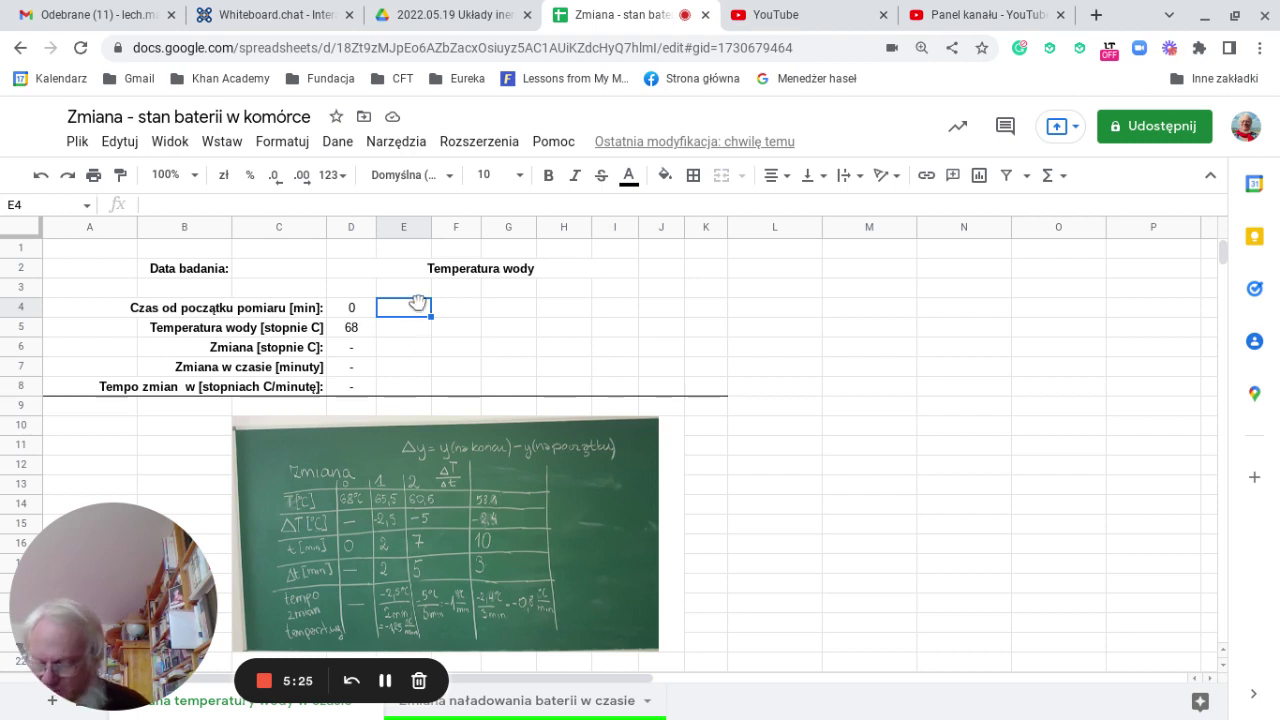
{"action": "type", "text": "2"}
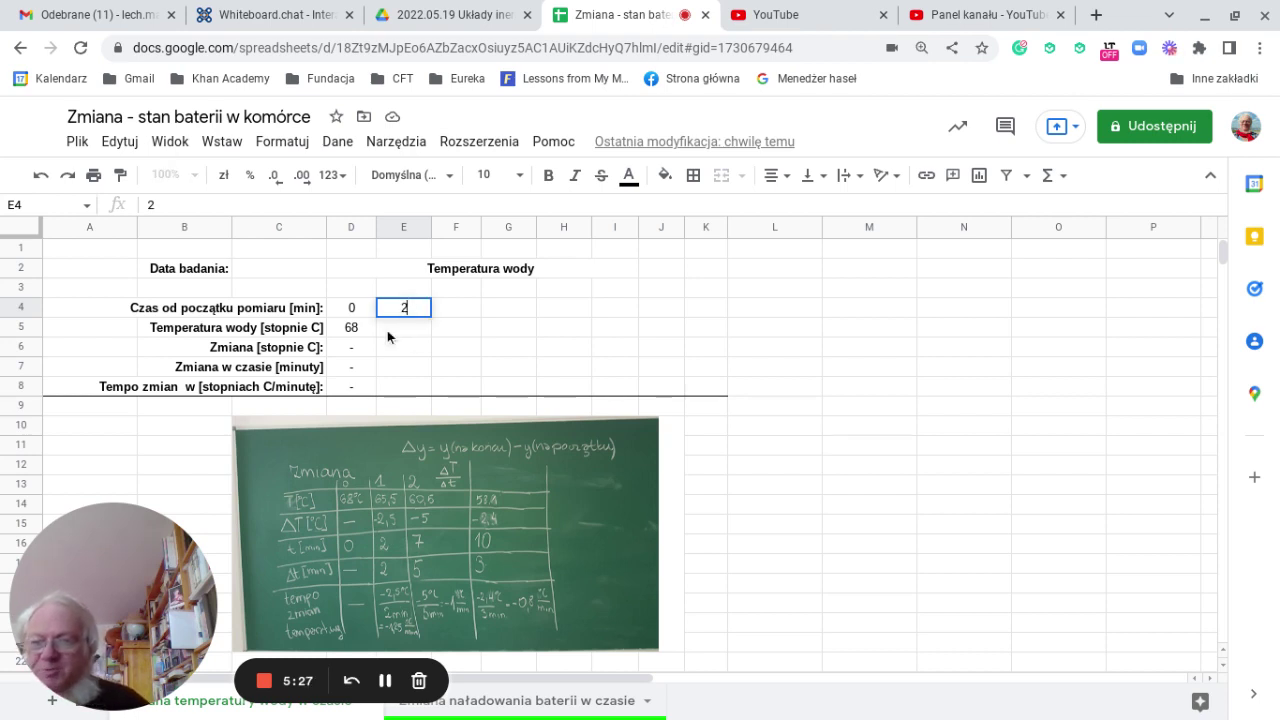
{"action": "key", "text": "Return"}
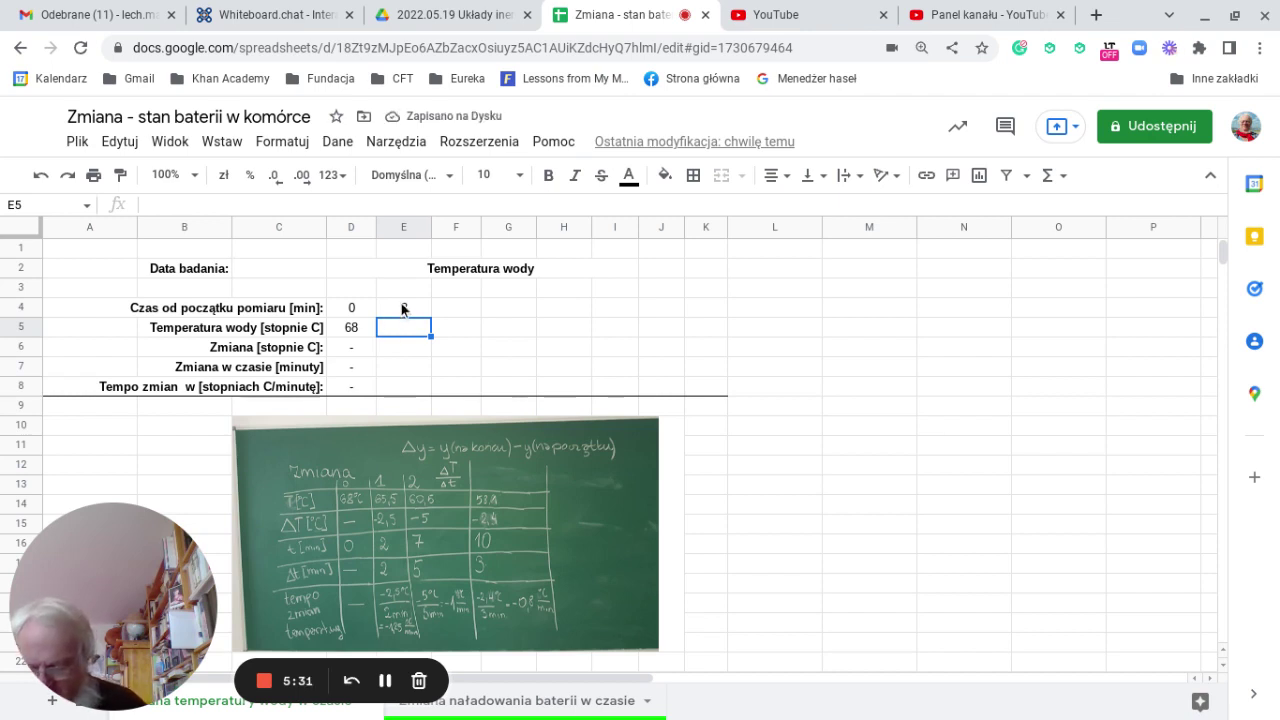
{"action": "type", "text": "65,5"}
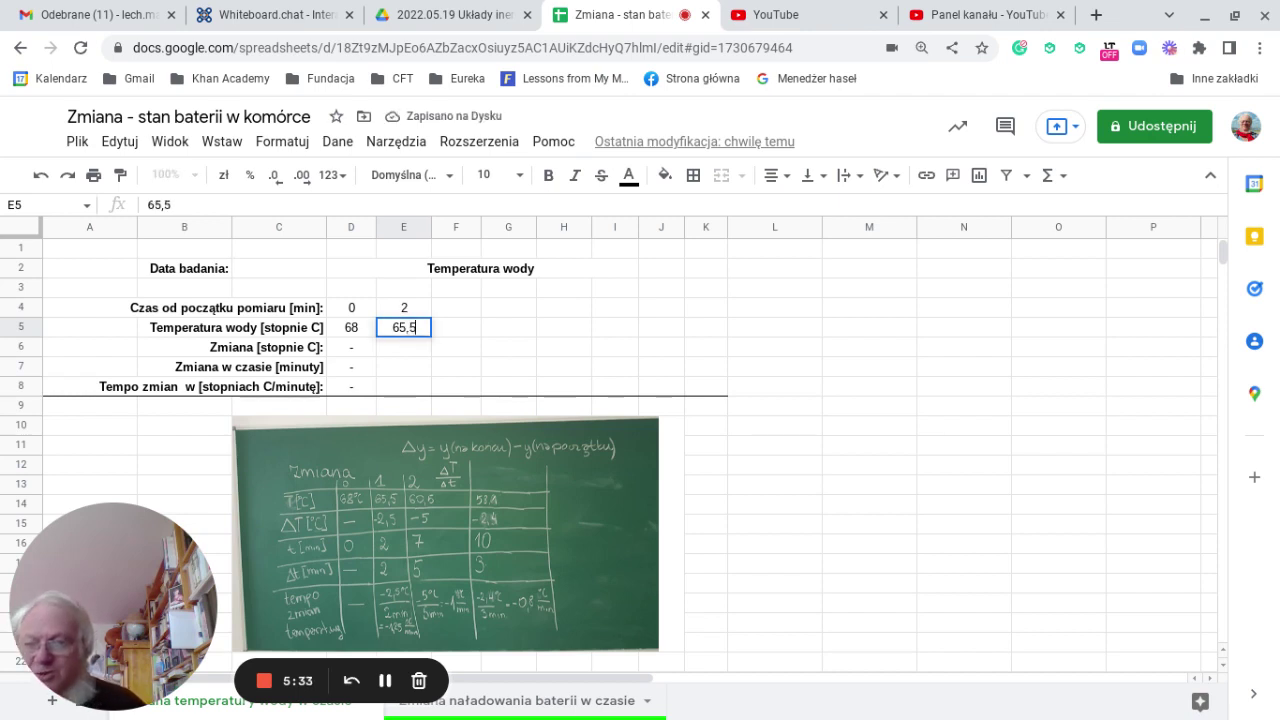
{"action": "key", "text": "Return"}
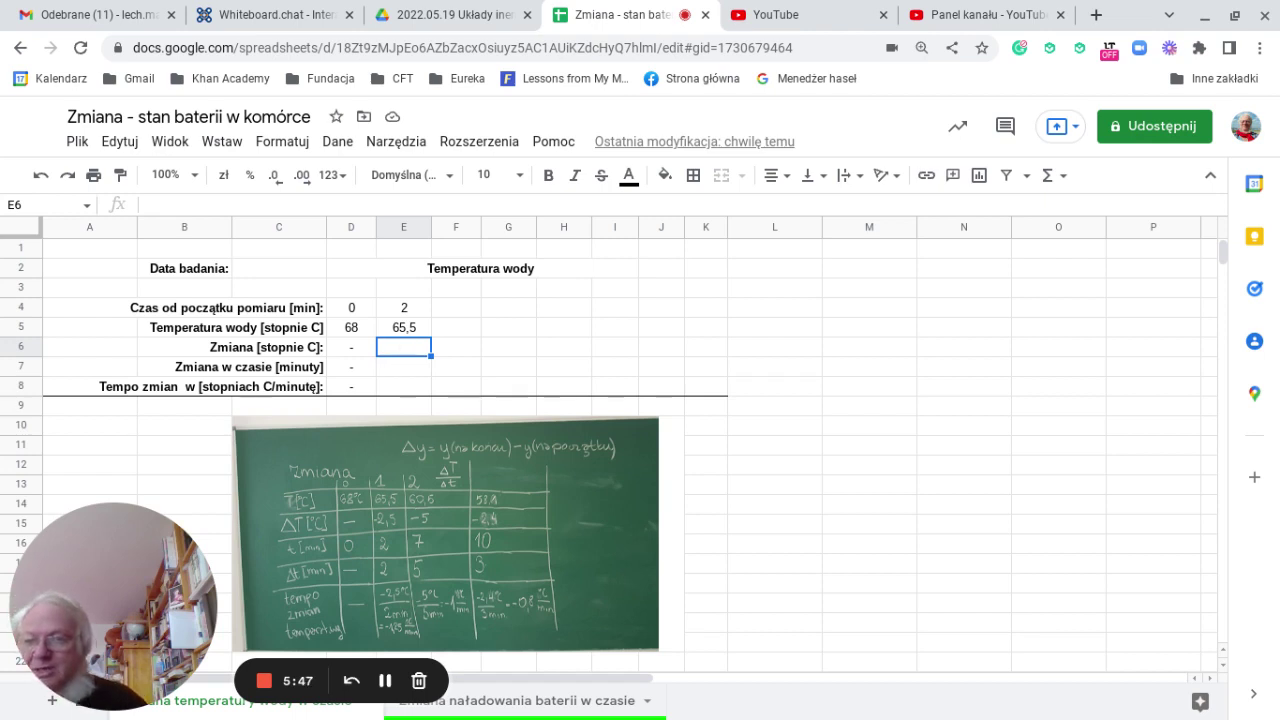
Step: Calculate the temperature change in E6 with the formula =E5-D5
{"action": "type", "text": "="}
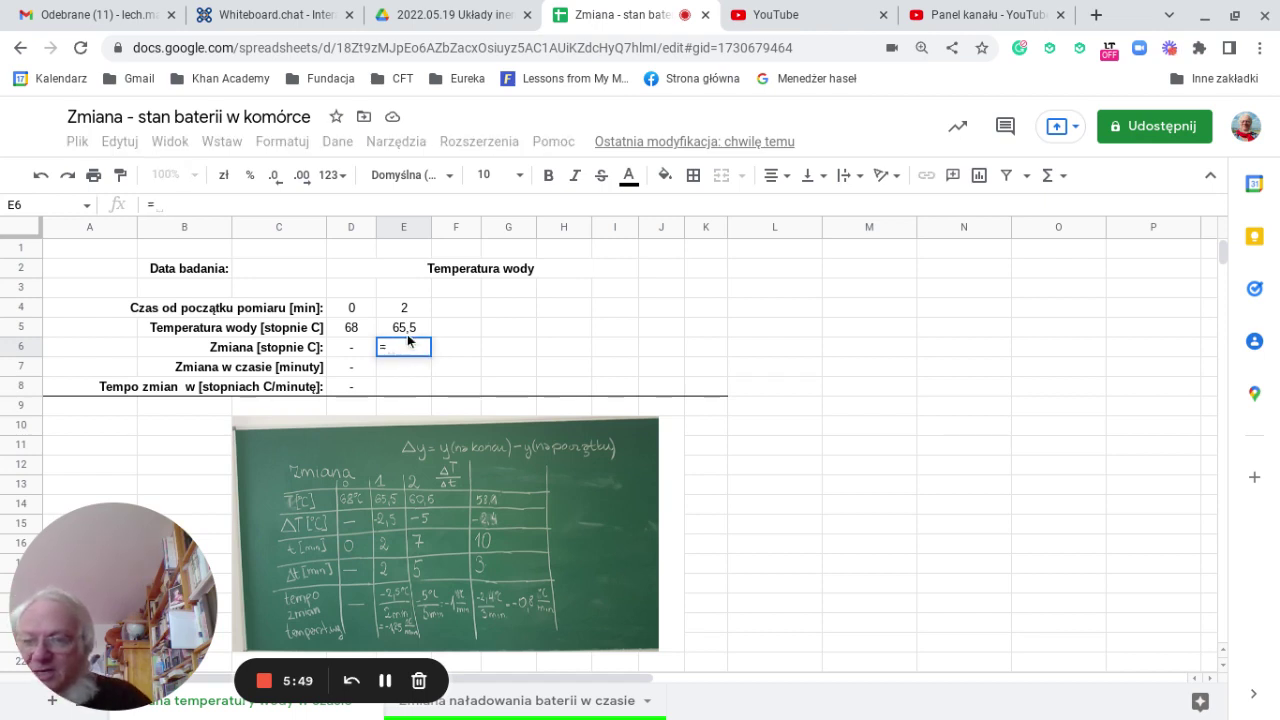
{"action": "left_click", "coordinate": [404, 328]}
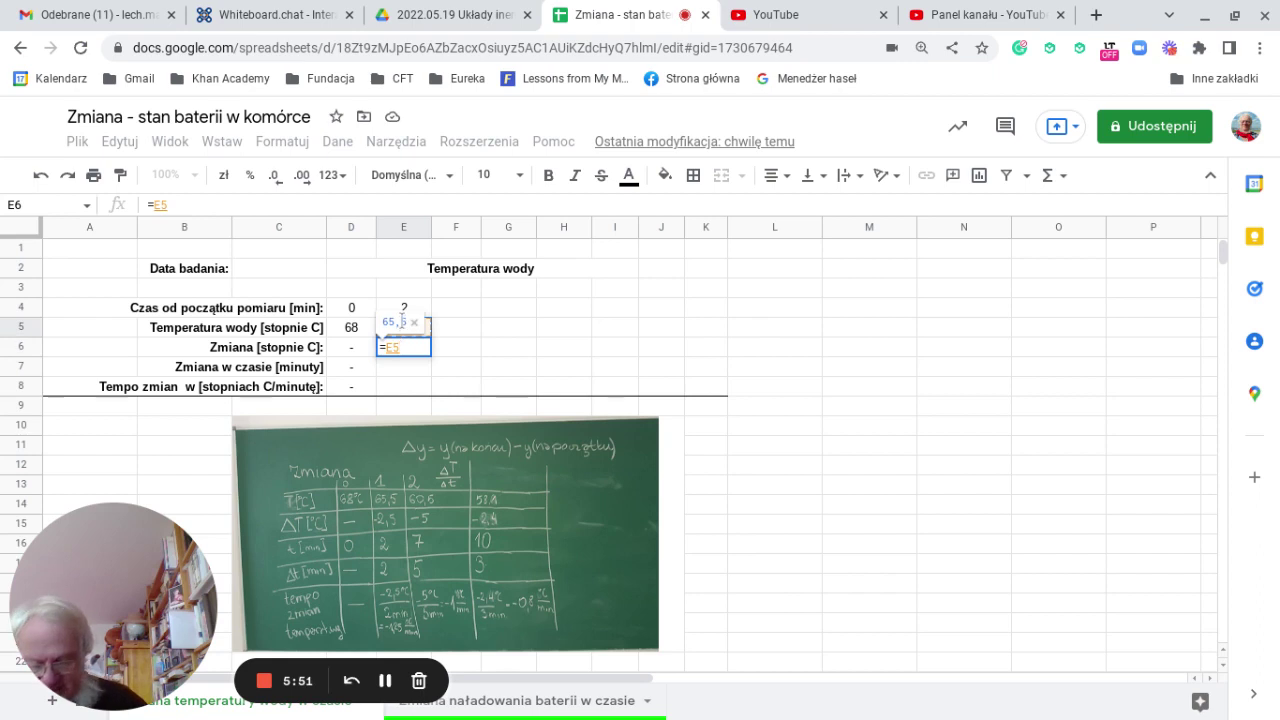
{"action": "type", "text": "-"}
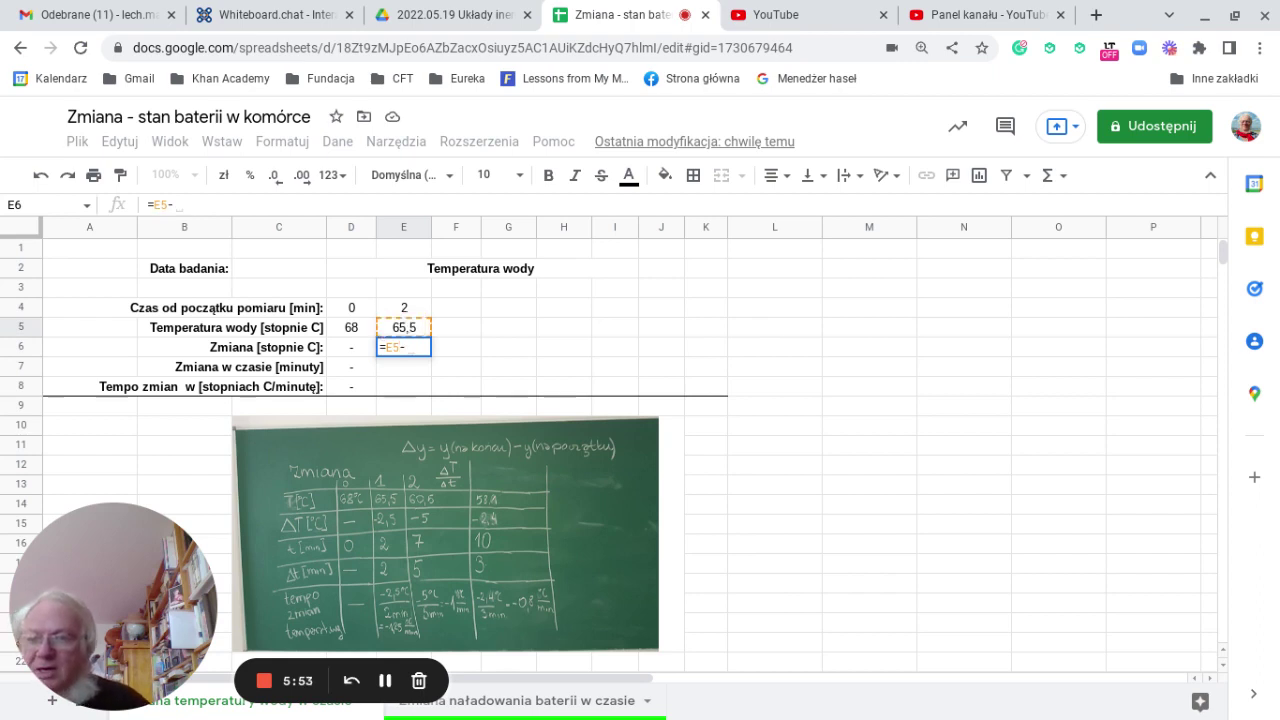
{"action": "left_click", "coordinate": [353, 328]}
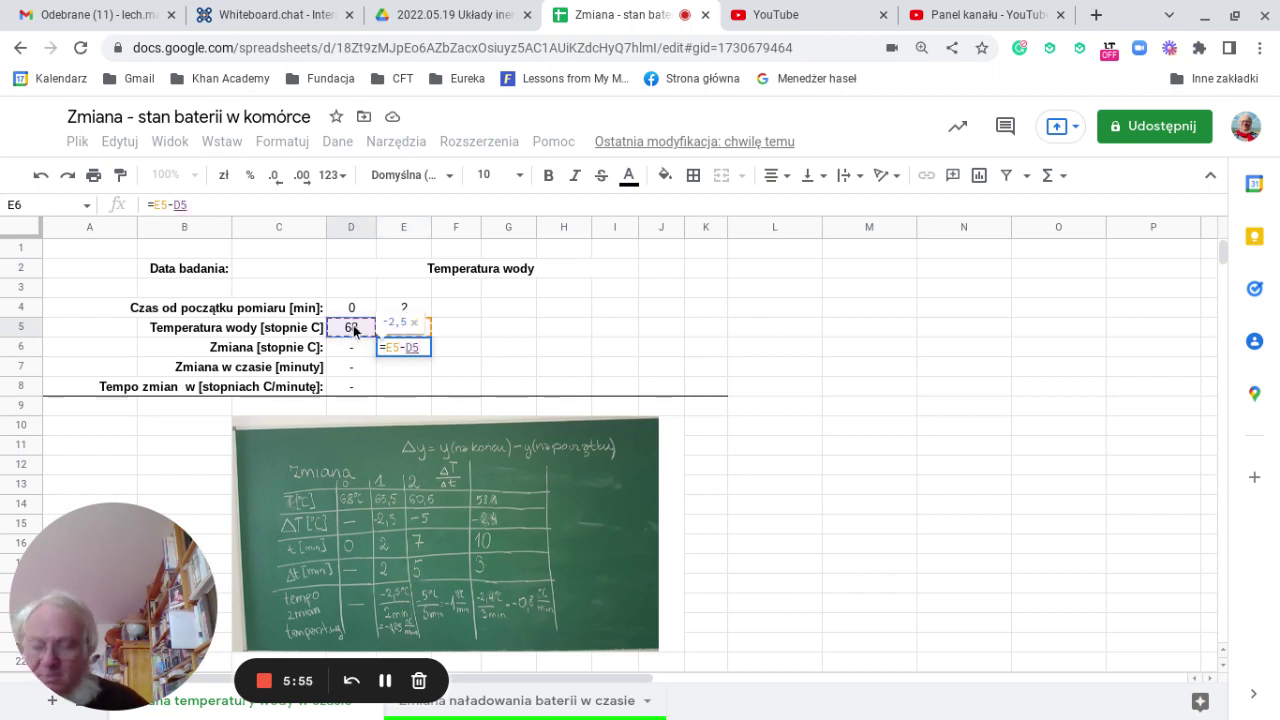
{"action": "key", "text": "Return"}
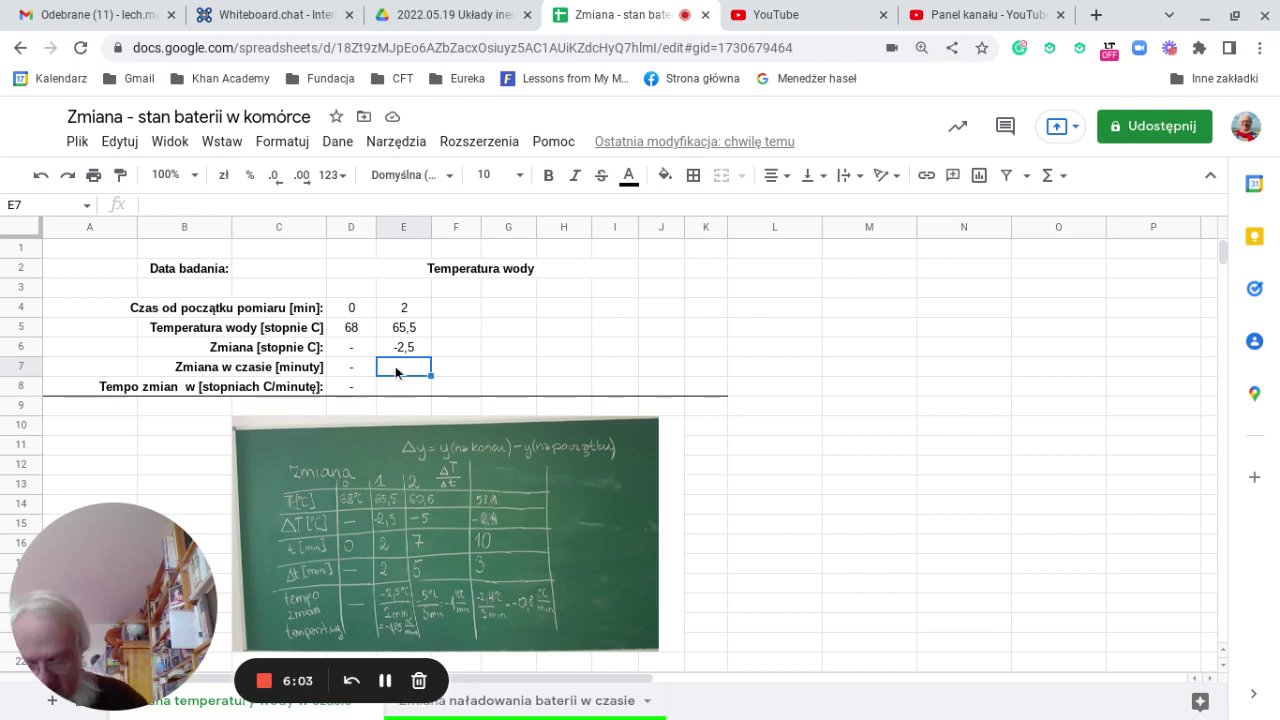
{"action": "type", "text": "-"}
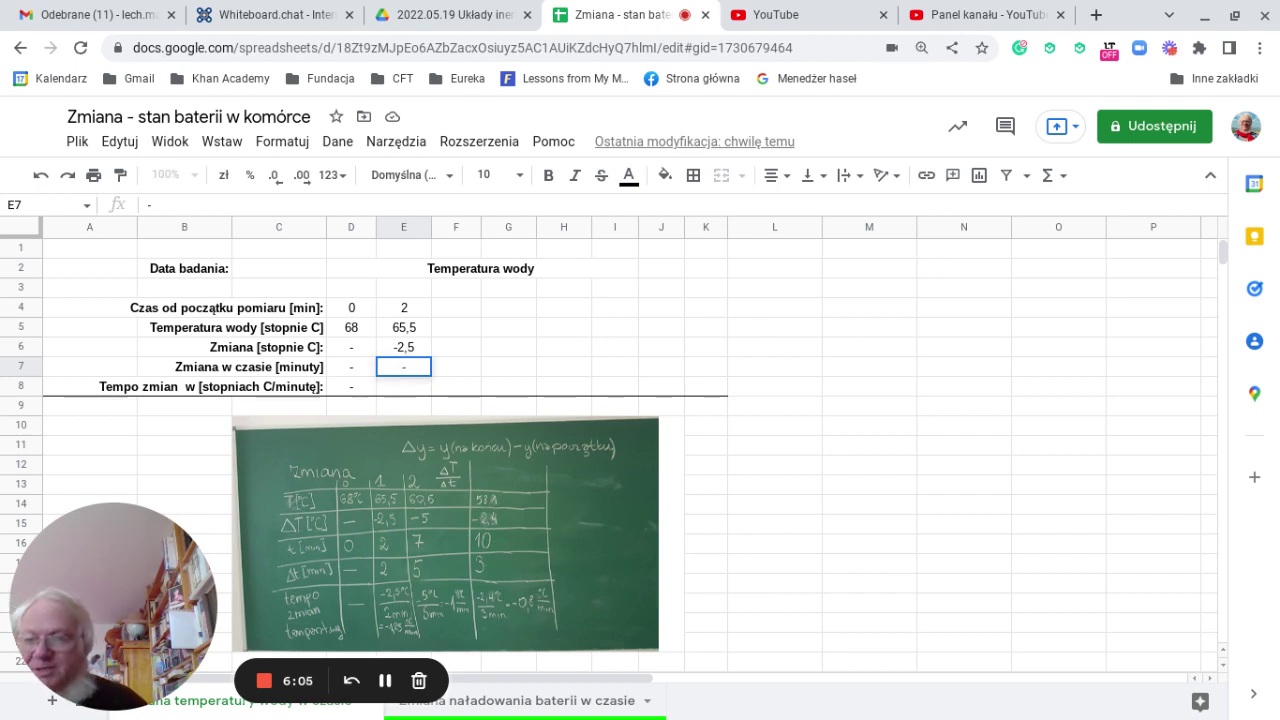
{"action": "left_click", "coordinate": [419, 312]}
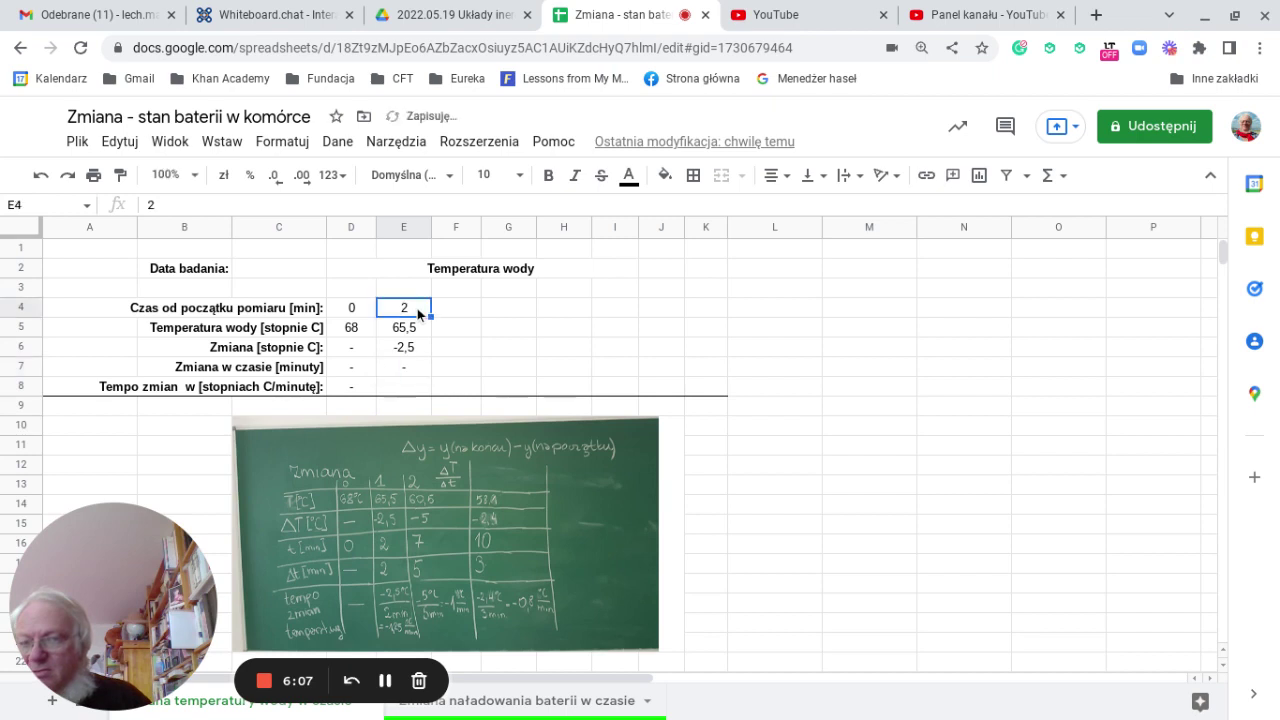
{"action": "left_click", "coordinate": [408, 372]}
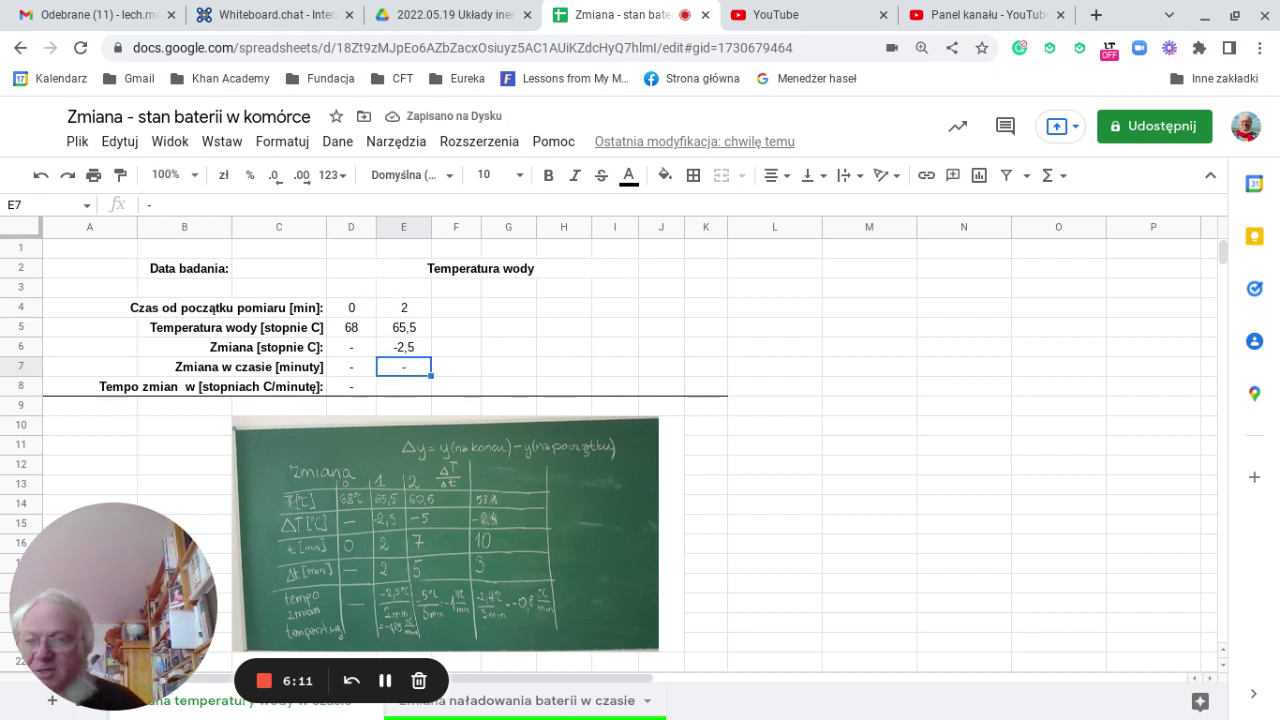
Step: Calculate the elapsed time between the two measurements in E7 with the formula =E4-D4
{"action": "type", "text": "="}
{"action": "left_click", "coordinate": [413, 312]}
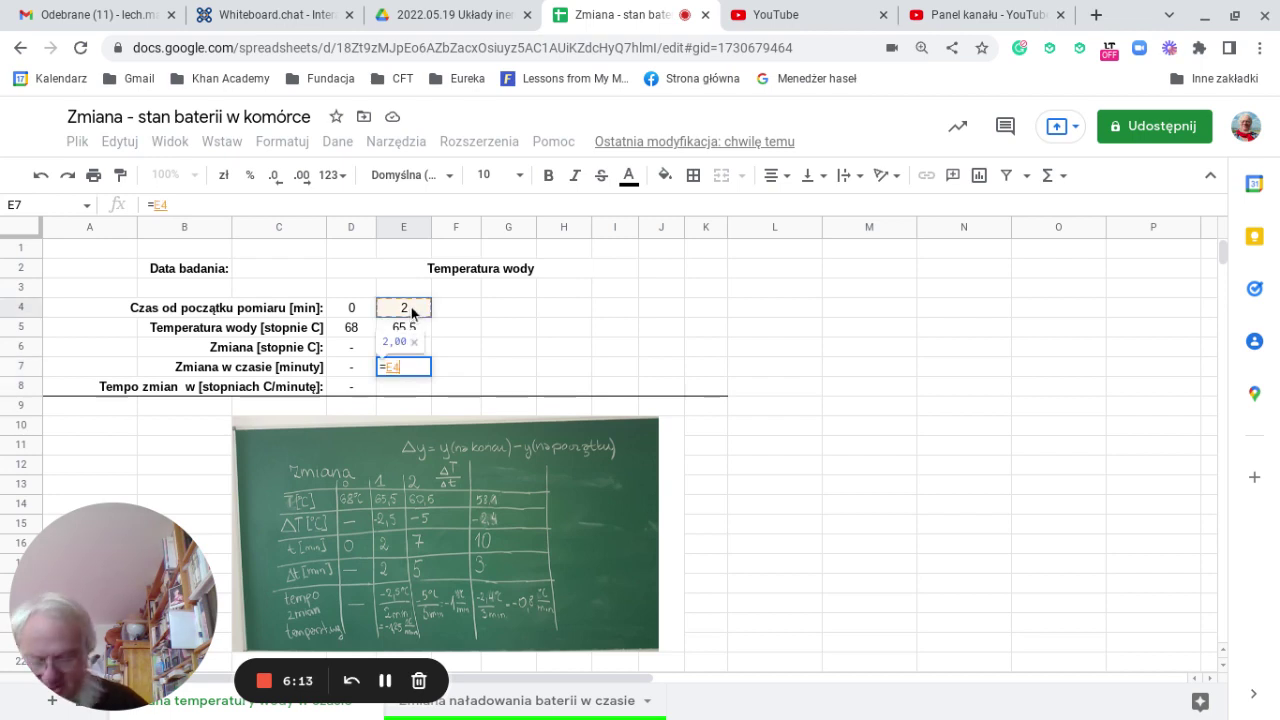
{"action": "type", "text": "-"}
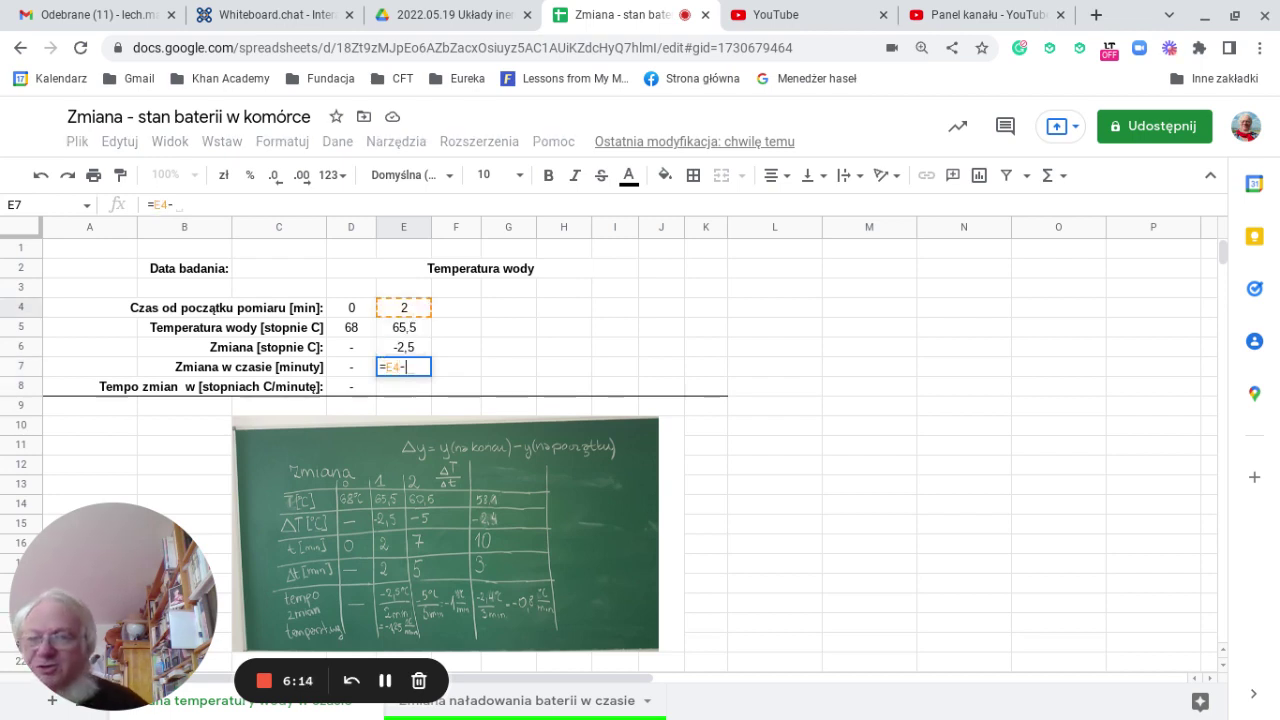
{"action": "left_click", "coordinate": [347, 313]}
{"action": "key", "text": "Return"}
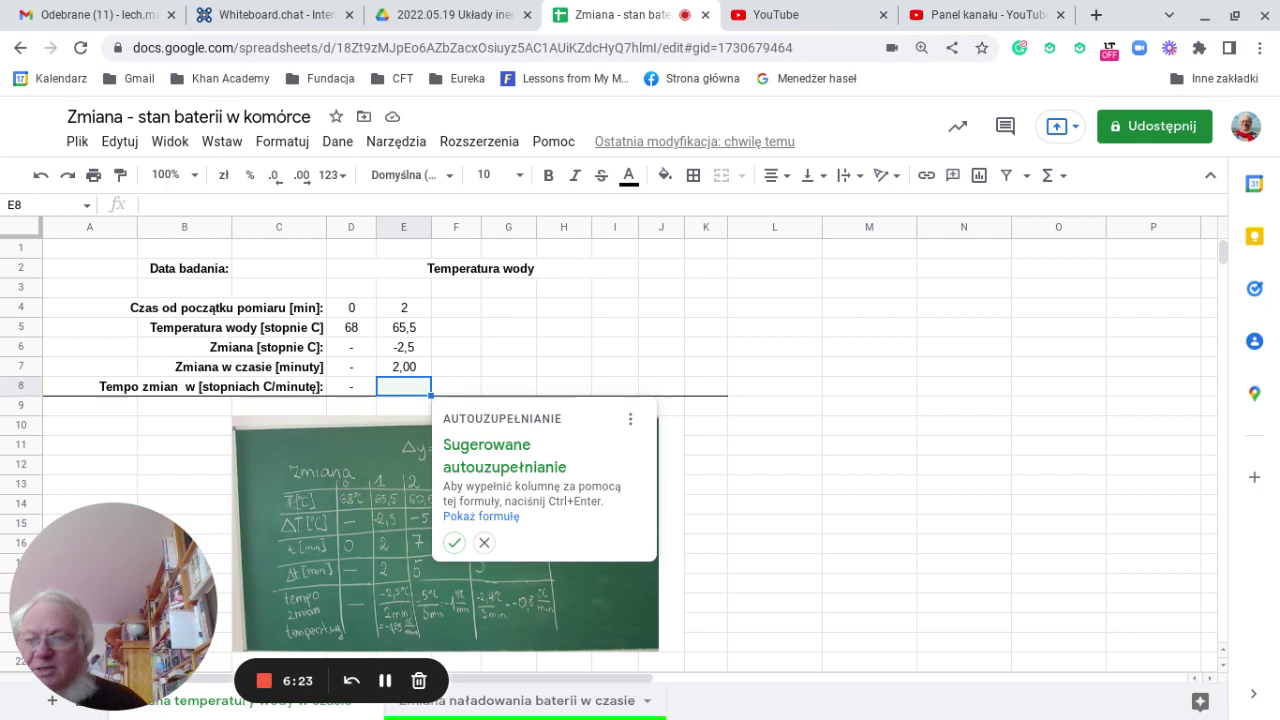
Step: Calculate the rate of temperature change in E8 with the formula =E6/E7
{"action": "type", "text": "="}
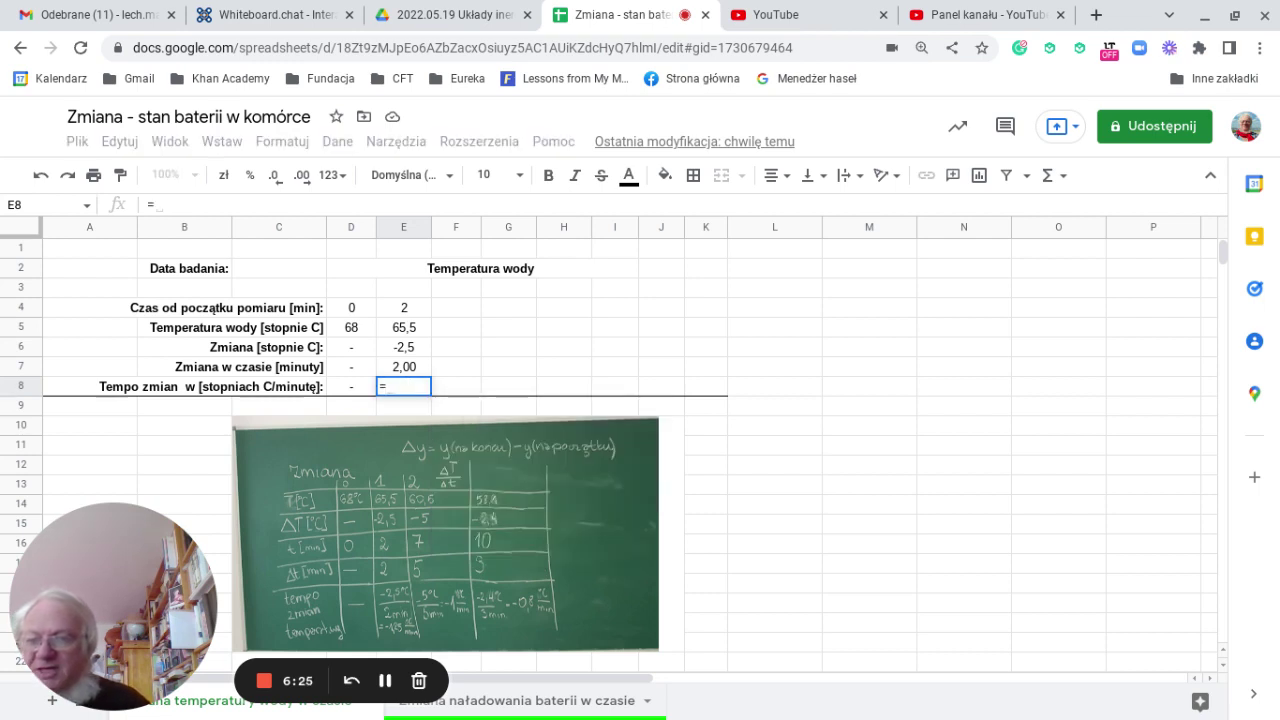
{"action": "left_click", "coordinate": [405, 348]}
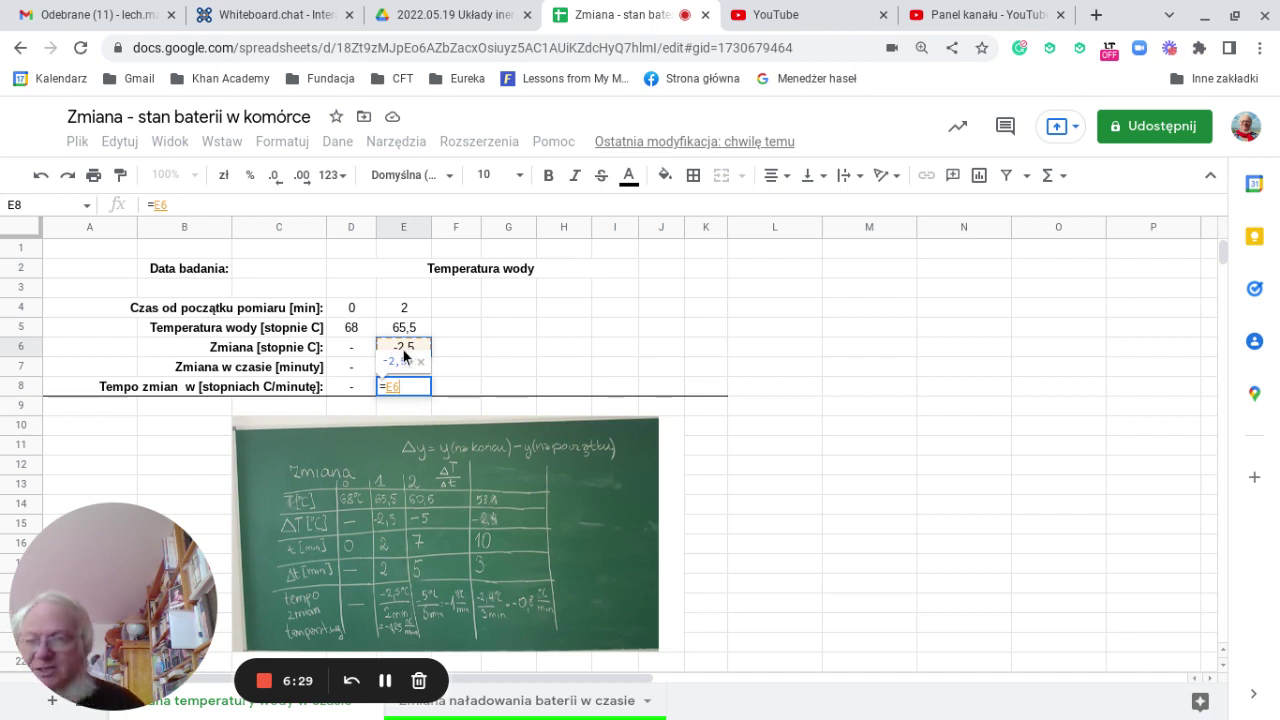
{"action": "type", "text": "/"}
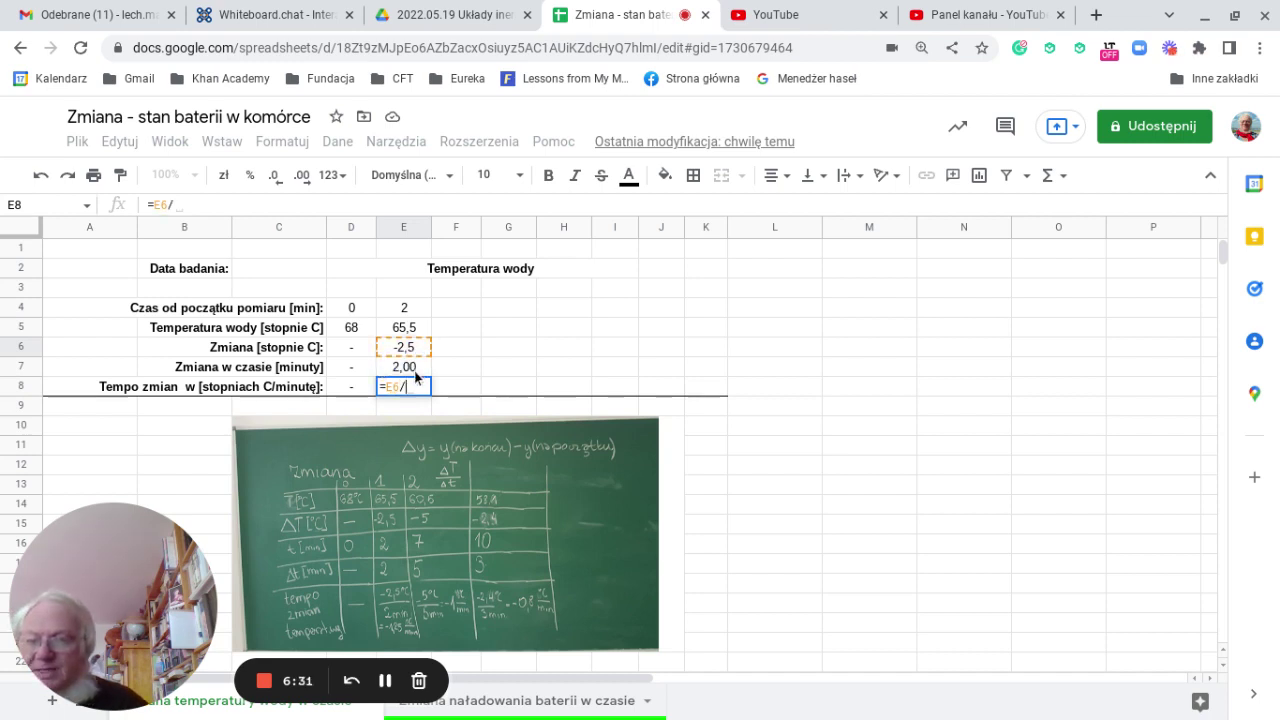
{"action": "left_click", "coordinate": [415, 370]}
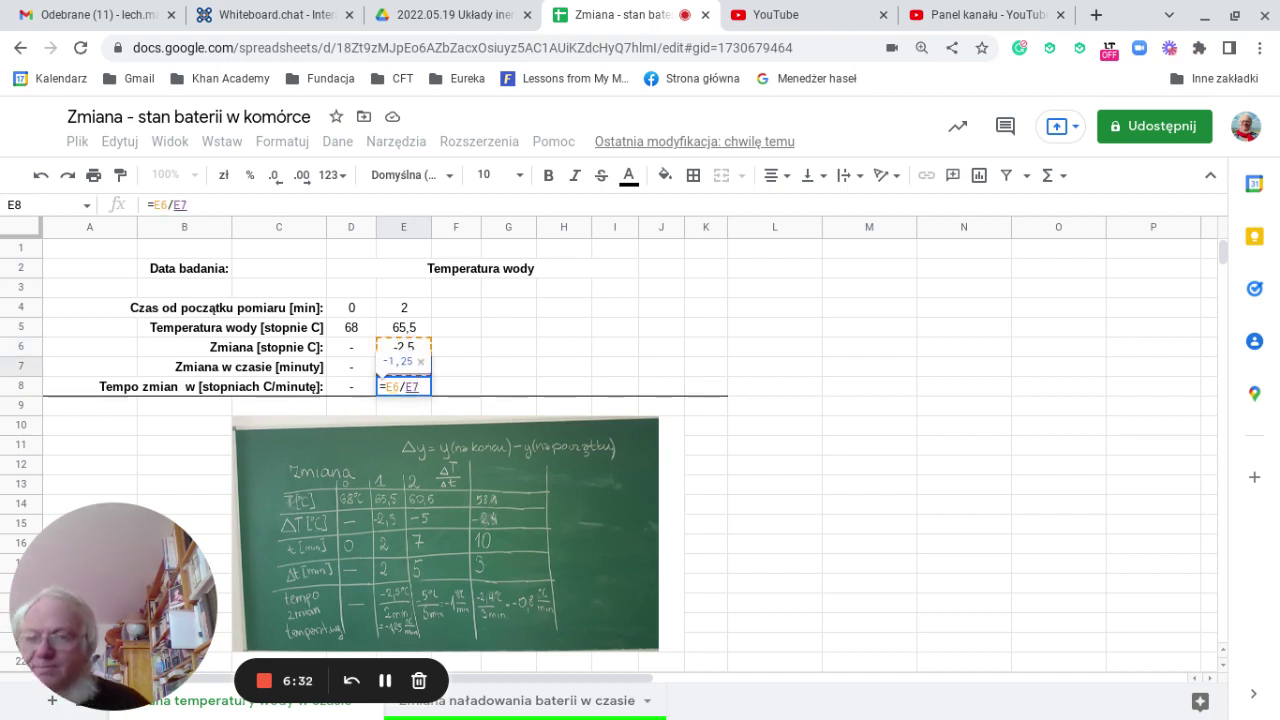
{"action": "key", "text": "Return"}
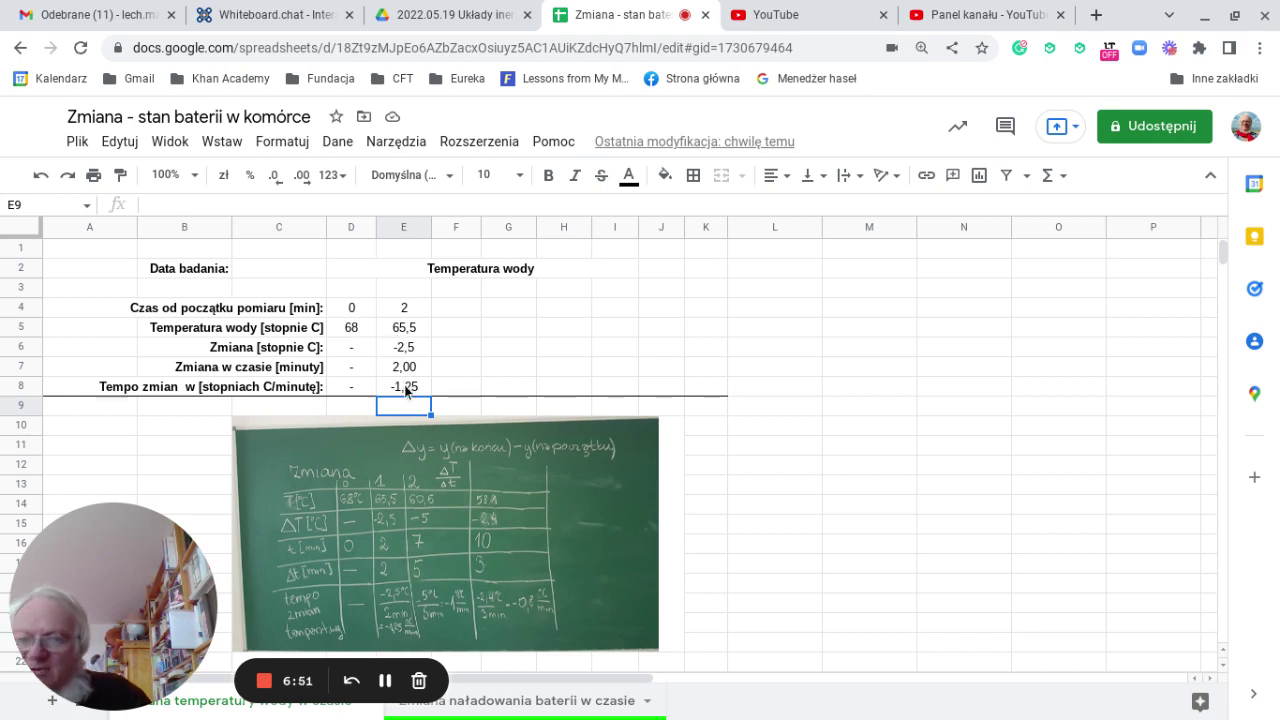
Step: Record the third measurement with a time of 7 minutes in F4 and a water temperature of 60,5 in F5
{"action": "left_click", "coordinate": [456, 306]}
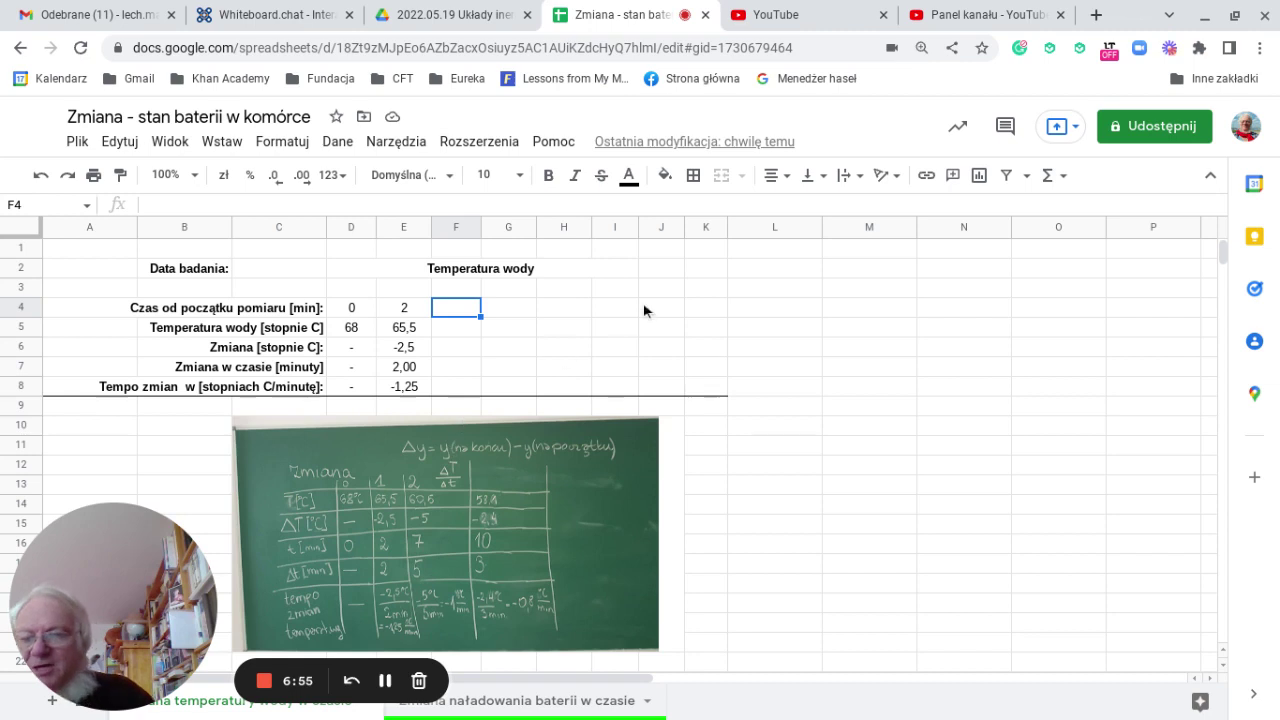
{"action": "type", "text": "7"}
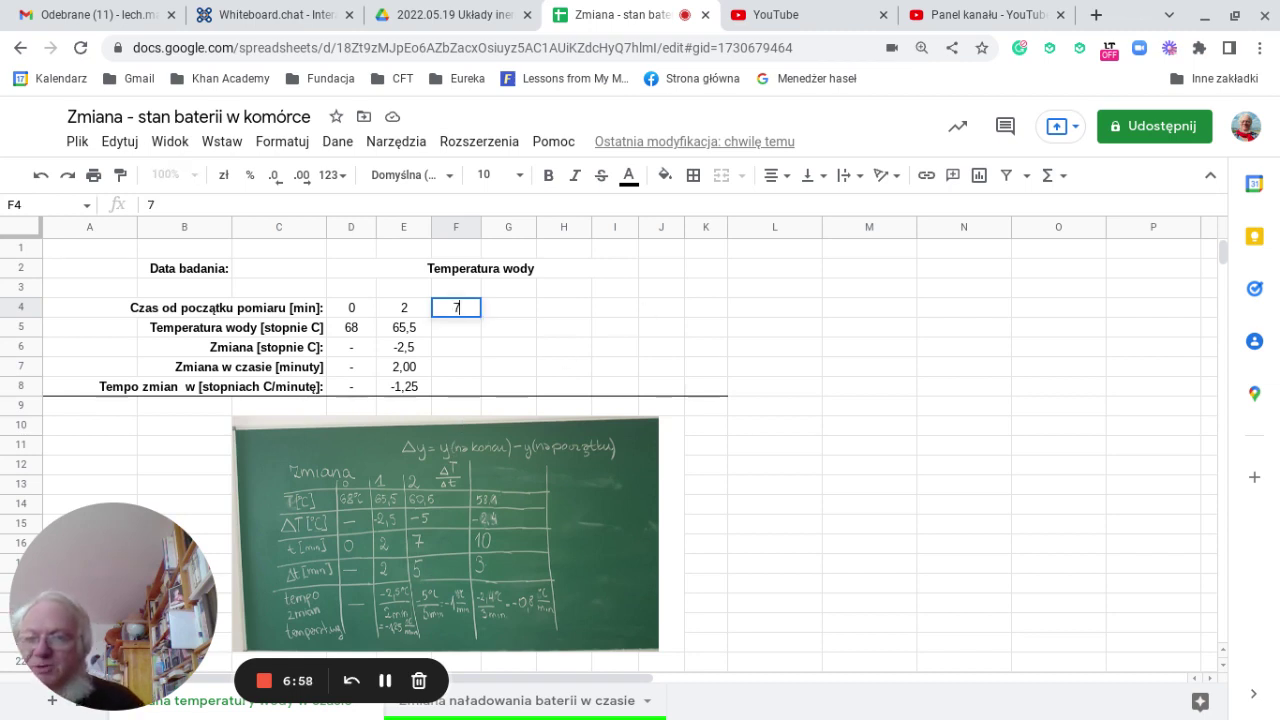
{"action": "key", "text": "Return"}
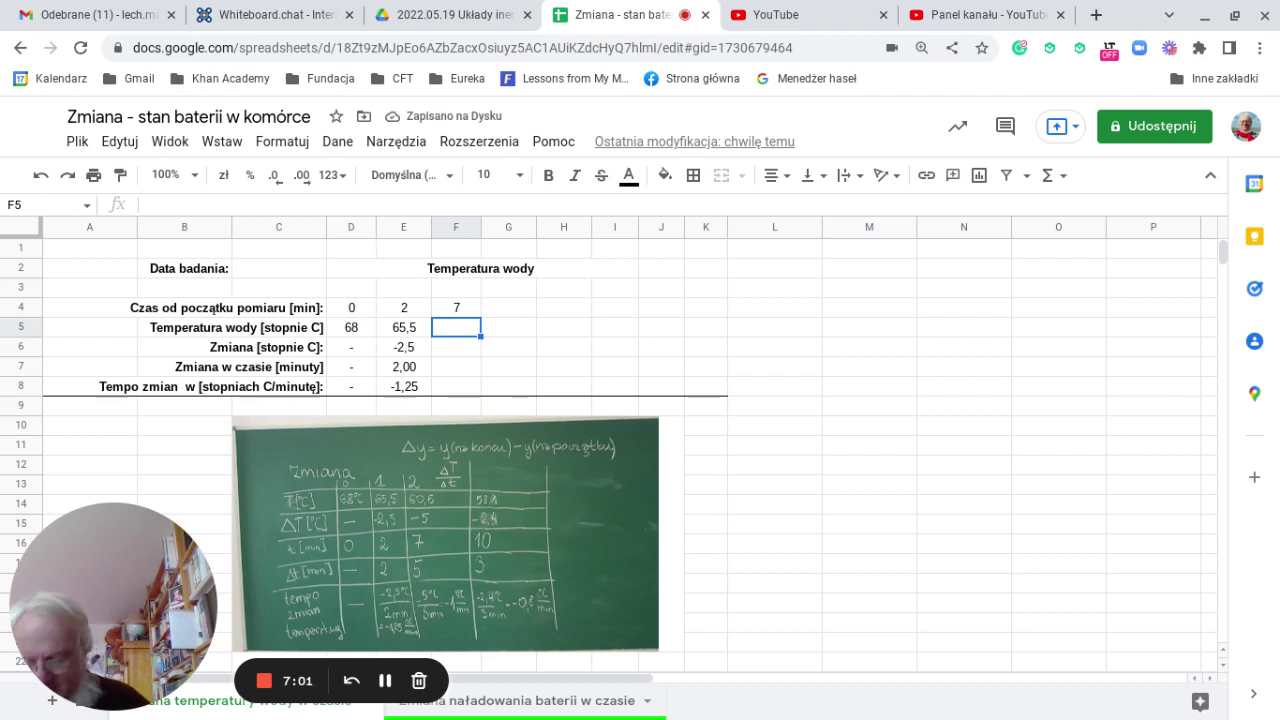
{"action": "type", "text": "60,5"}
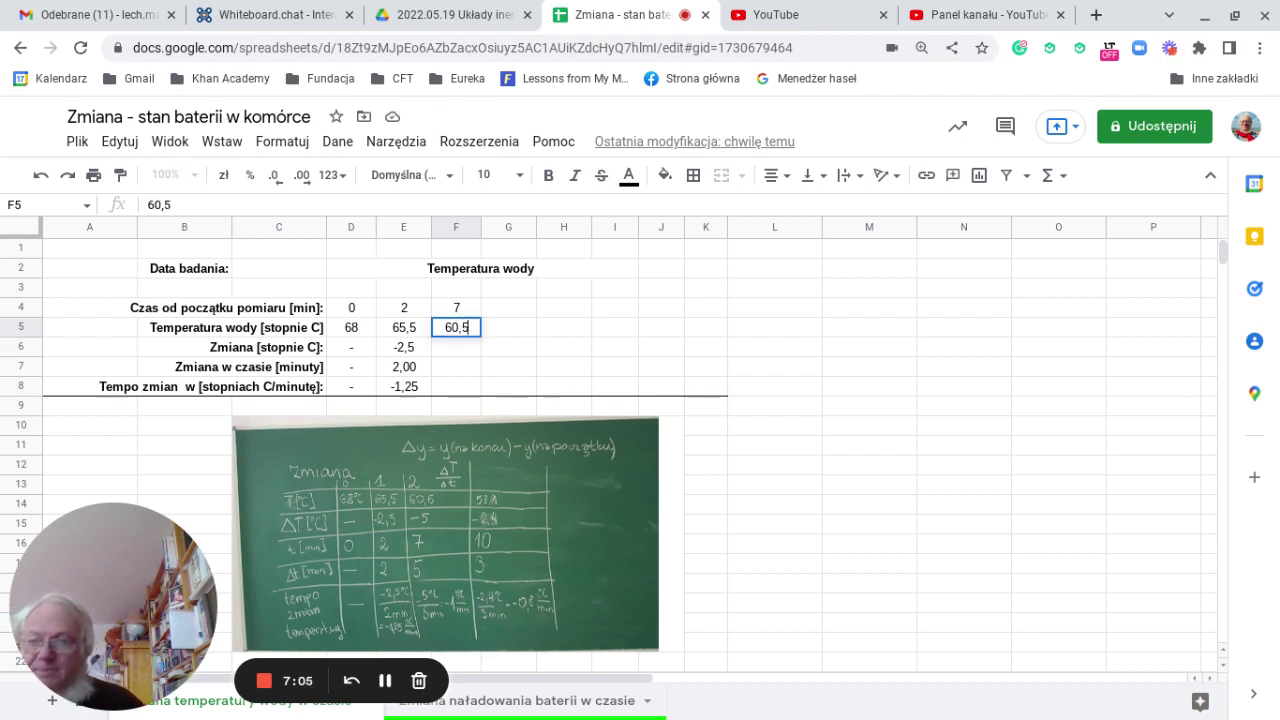
{"action": "key", "text": "Return"}
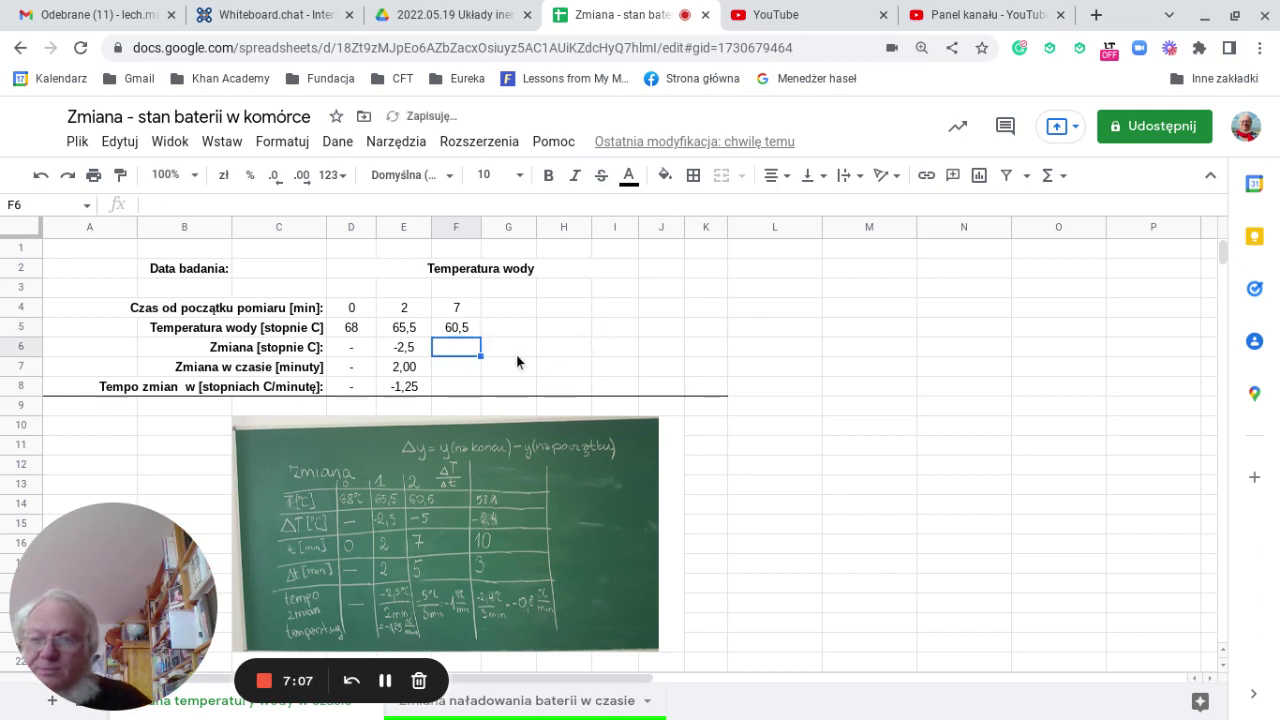
Step: Copy the temperature change formula from E6 to F6 and the elapsed time formula from E7 to F7
{"action": "left_click", "coordinate": [409, 352]}
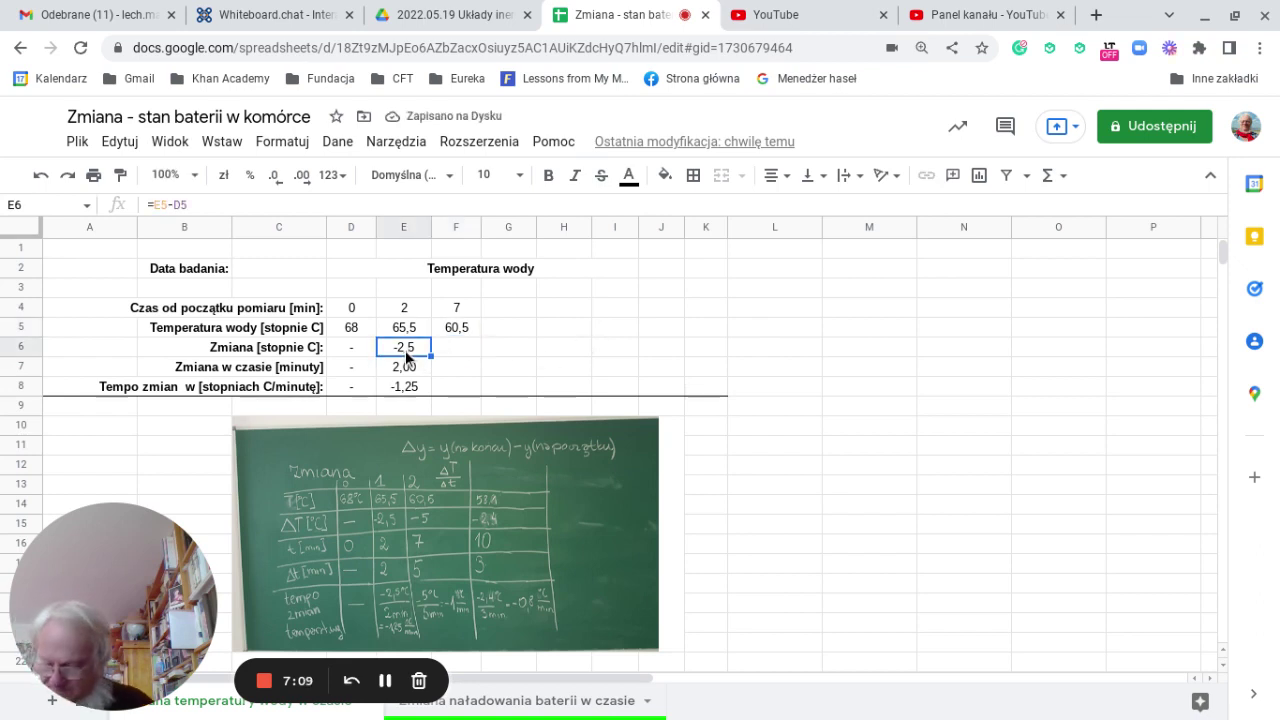
{"action": "key", "text": "ctrl+c"}
{"action": "left_click", "coordinate": [465, 348]}
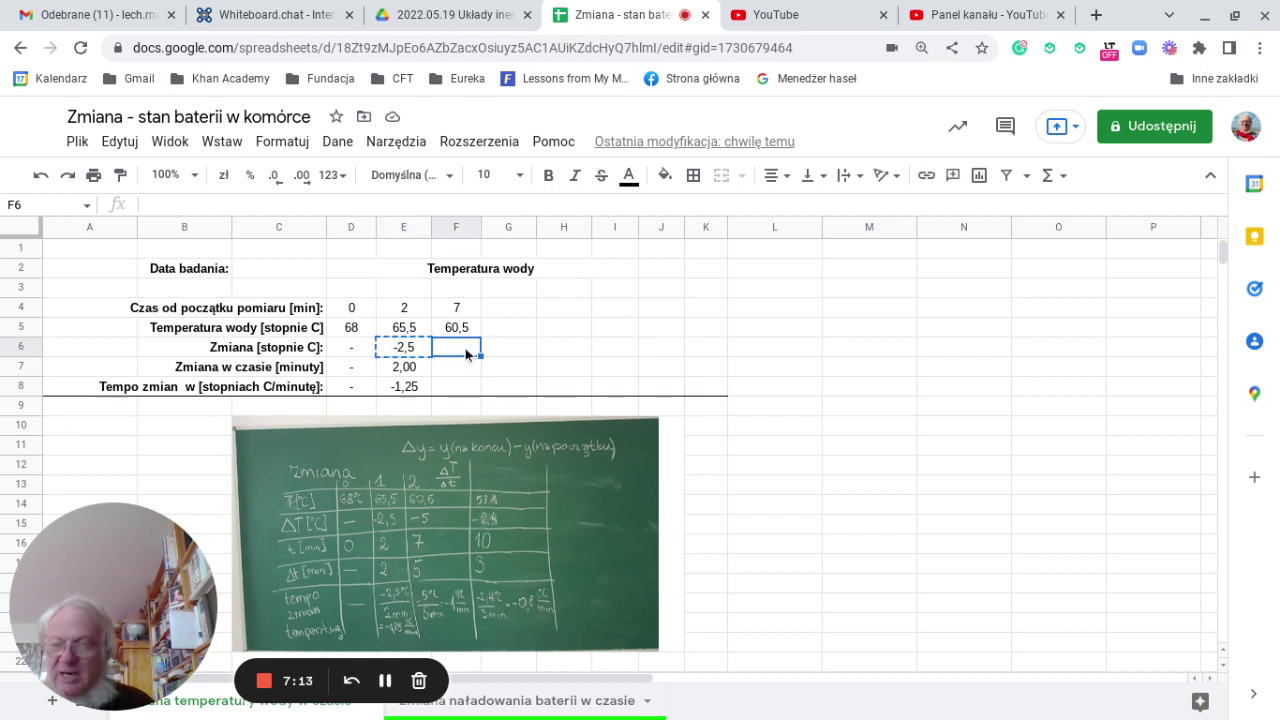
{"action": "key", "text": "ctrl+v"}
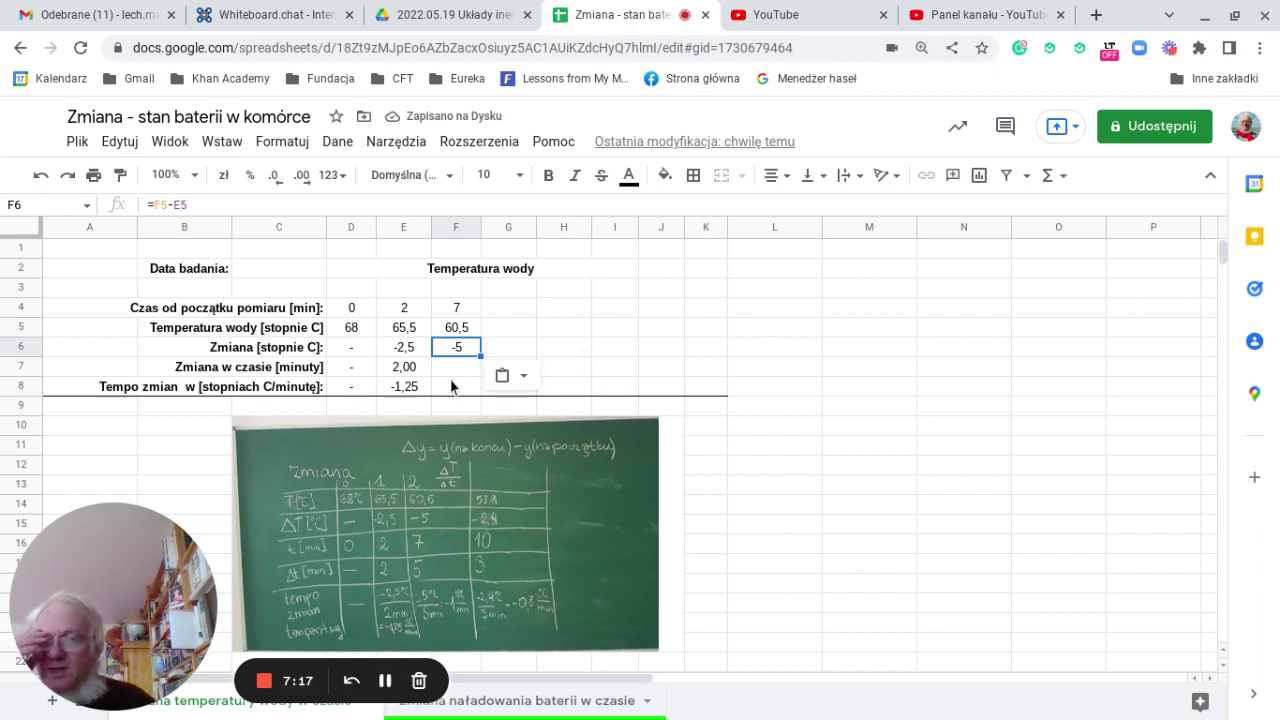
{"action": "left_click", "coordinate": [404, 368]}
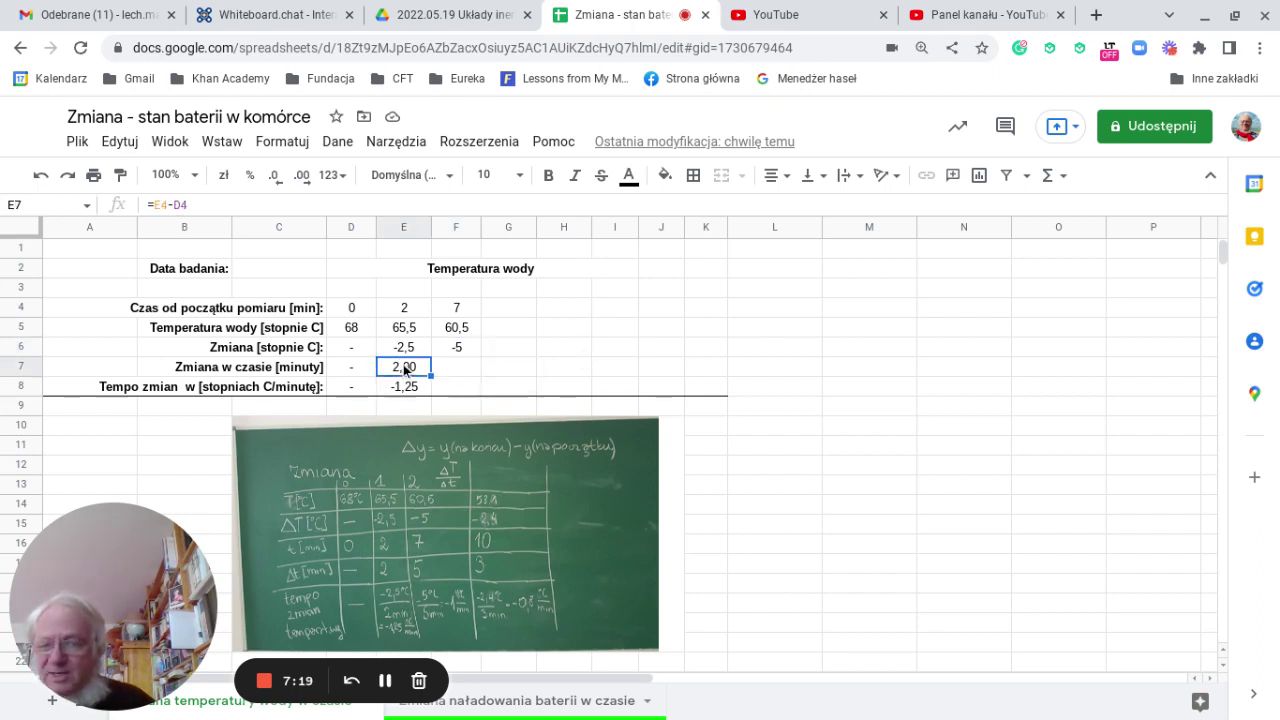
{"action": "key", "text": "ctrl+c"}
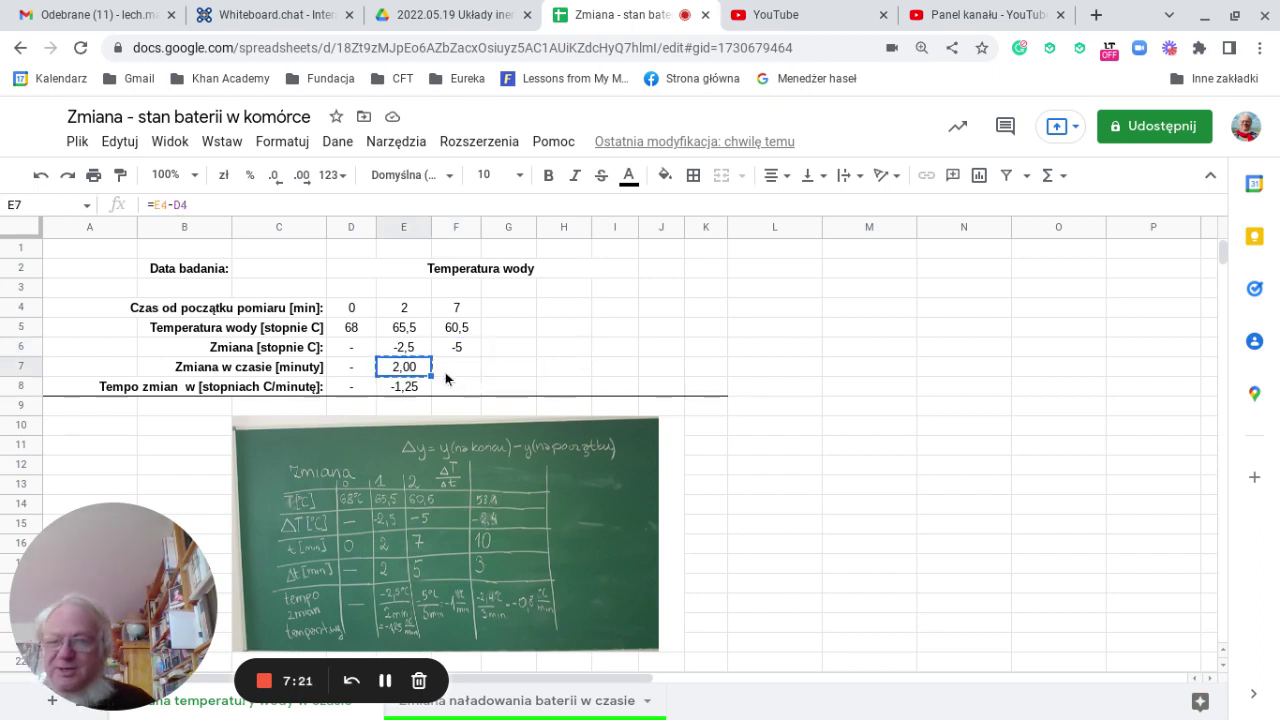
{"action": "left_click", "coordinate": [447, 369]}
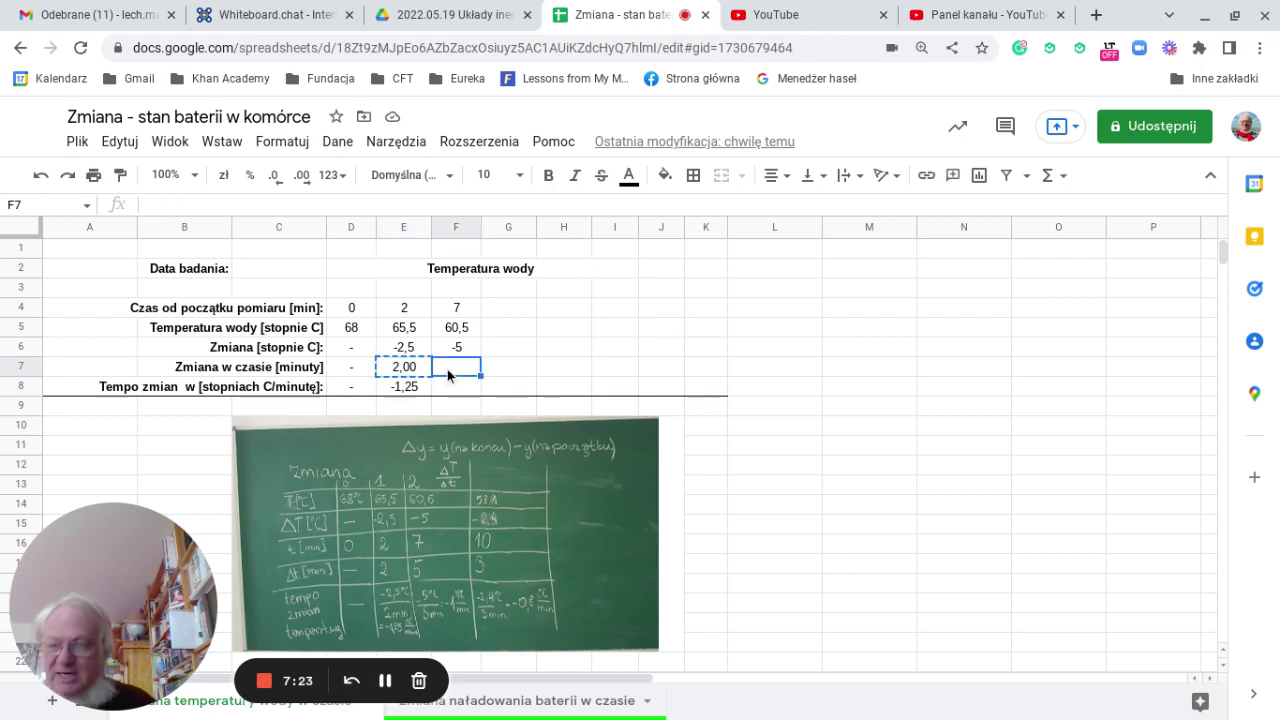
{"action": "key", "text": "ctrl+v"}
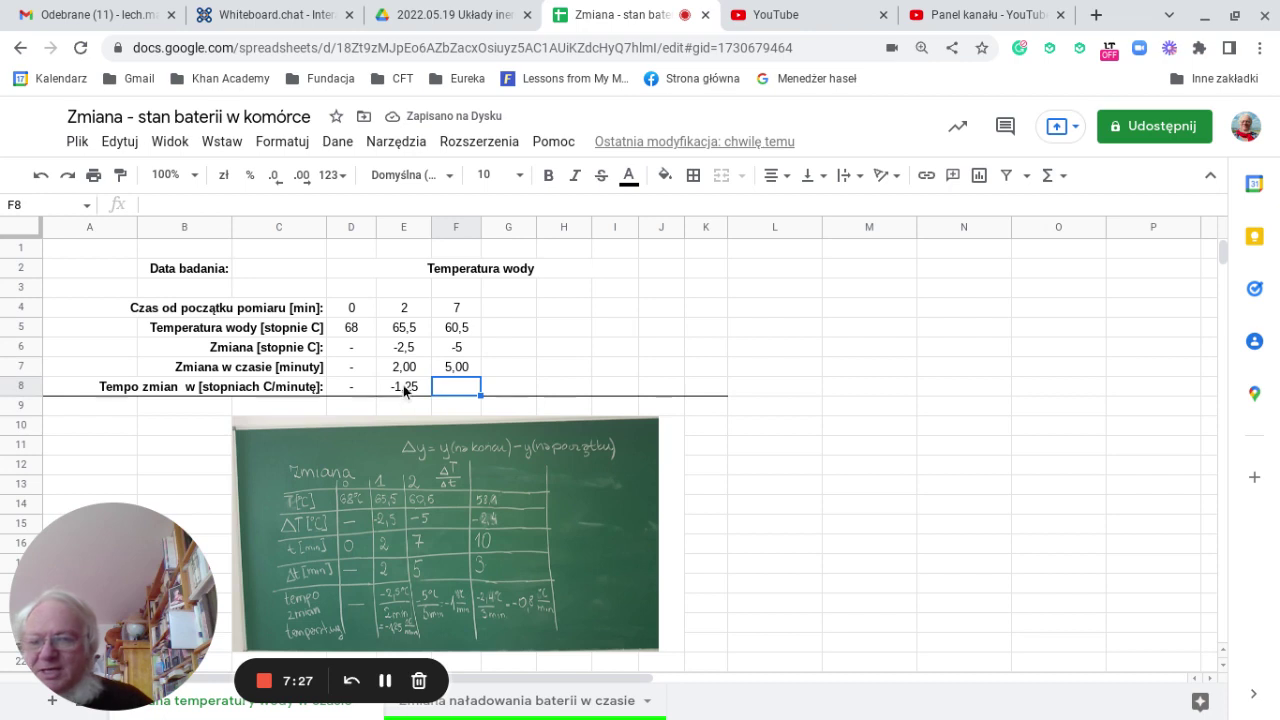
Step: Copy the rate of change formula from E8 to F8
{"action": "left_click", "coordinate": [404, 388]}
{"action": "key", "text": "ctrl+c"}
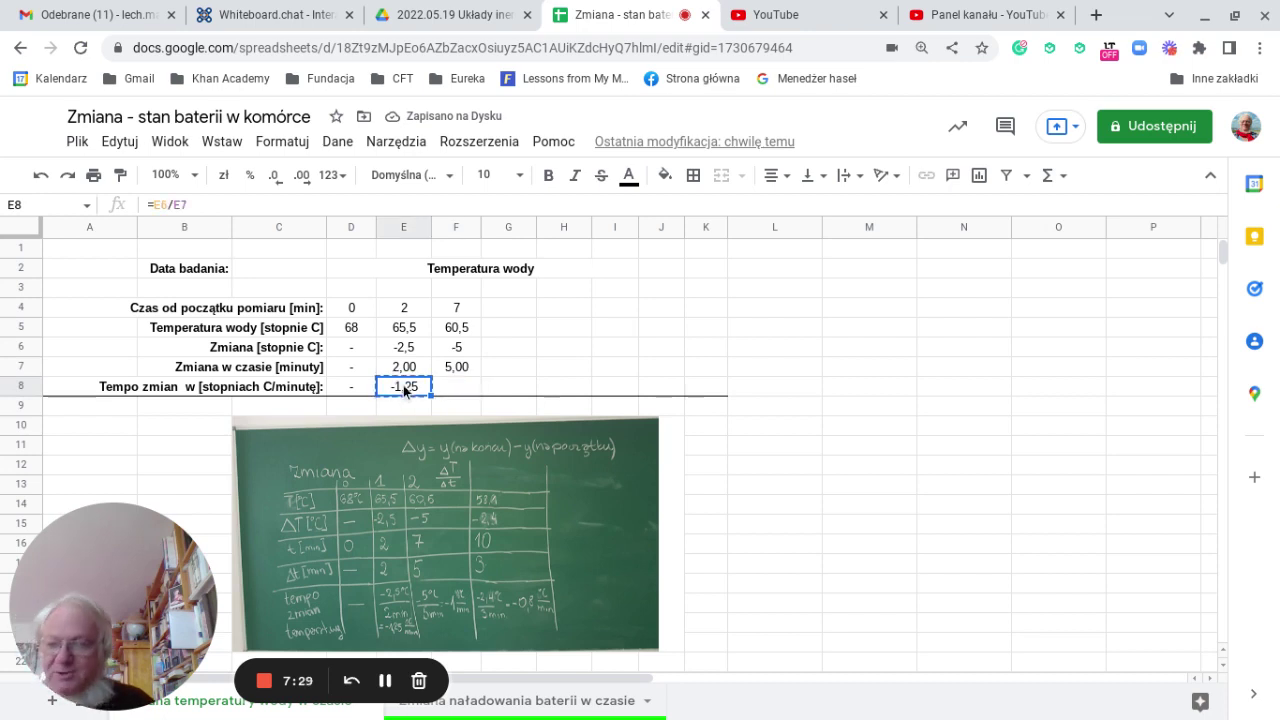
{"action": "left_click", "coordinate": [456, 392]}
{"action": "key", "text": "ctrl+v"}
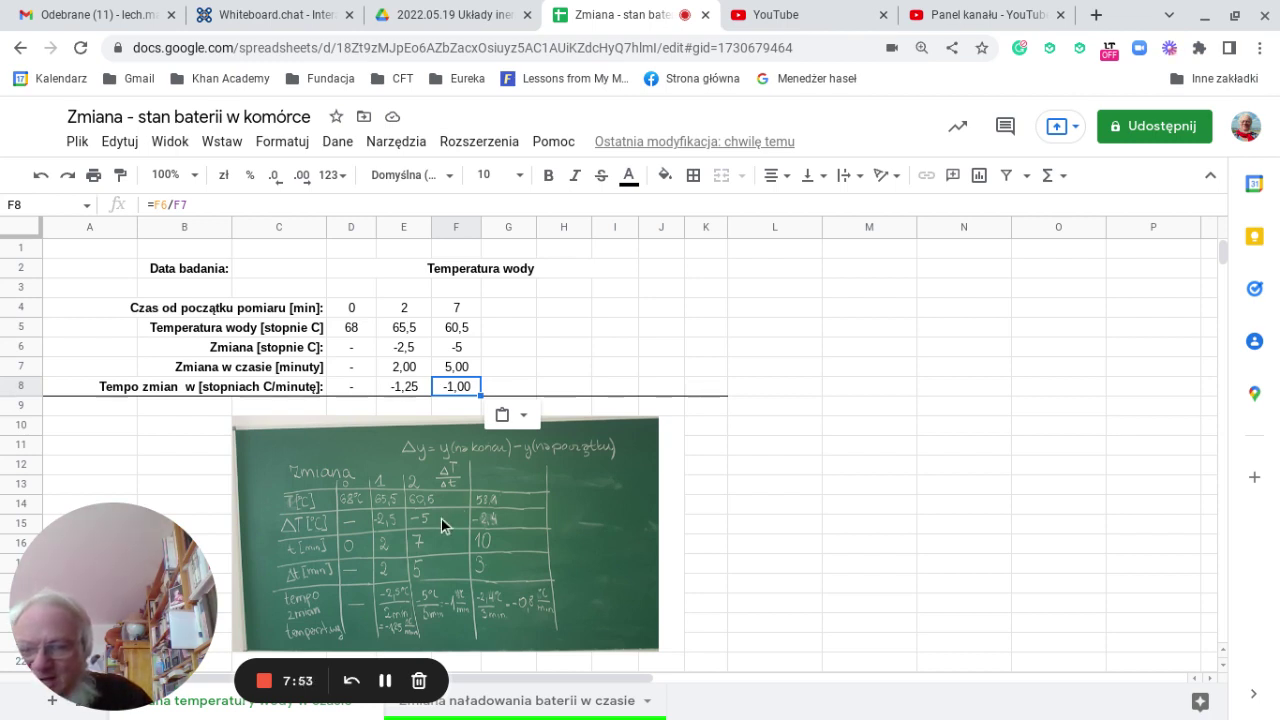
Step: Record the fourth measurement with a time of 10 minutes in G4 and a water temperature of 53,1 in G5
{"action": "left_click", "coordinate": [495, 306]}
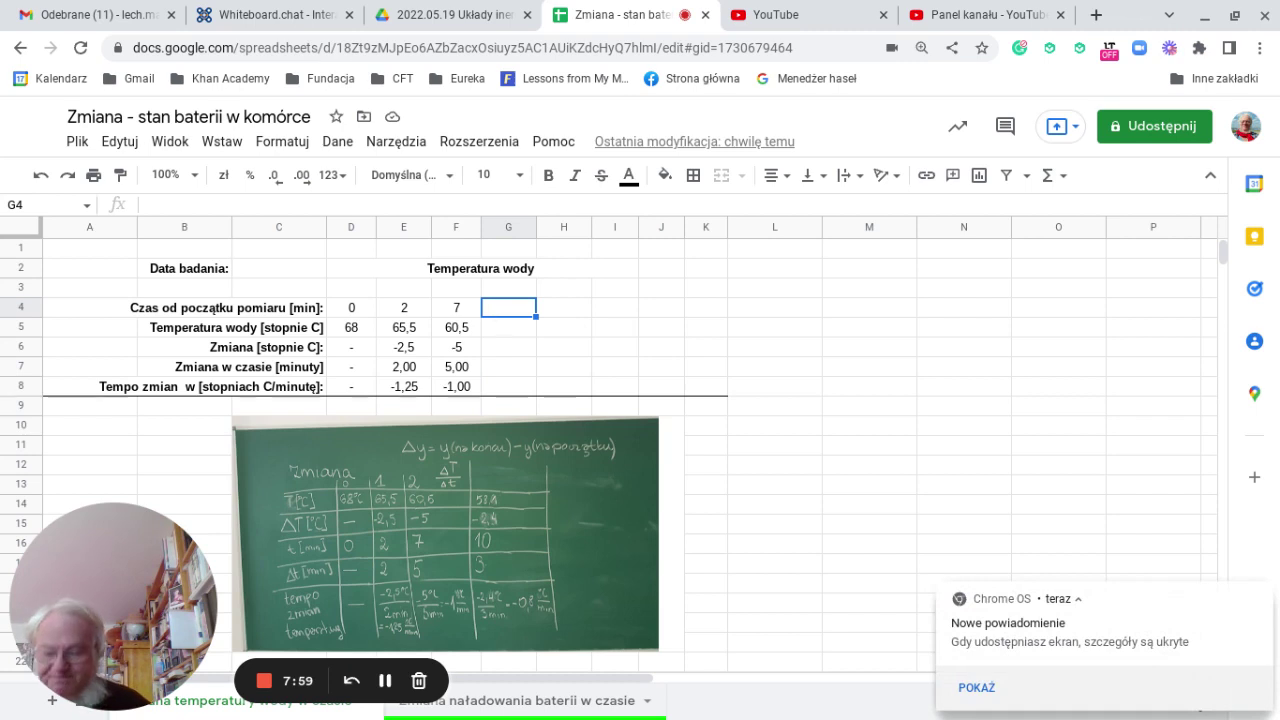
{"action": "type", "text": "10"}
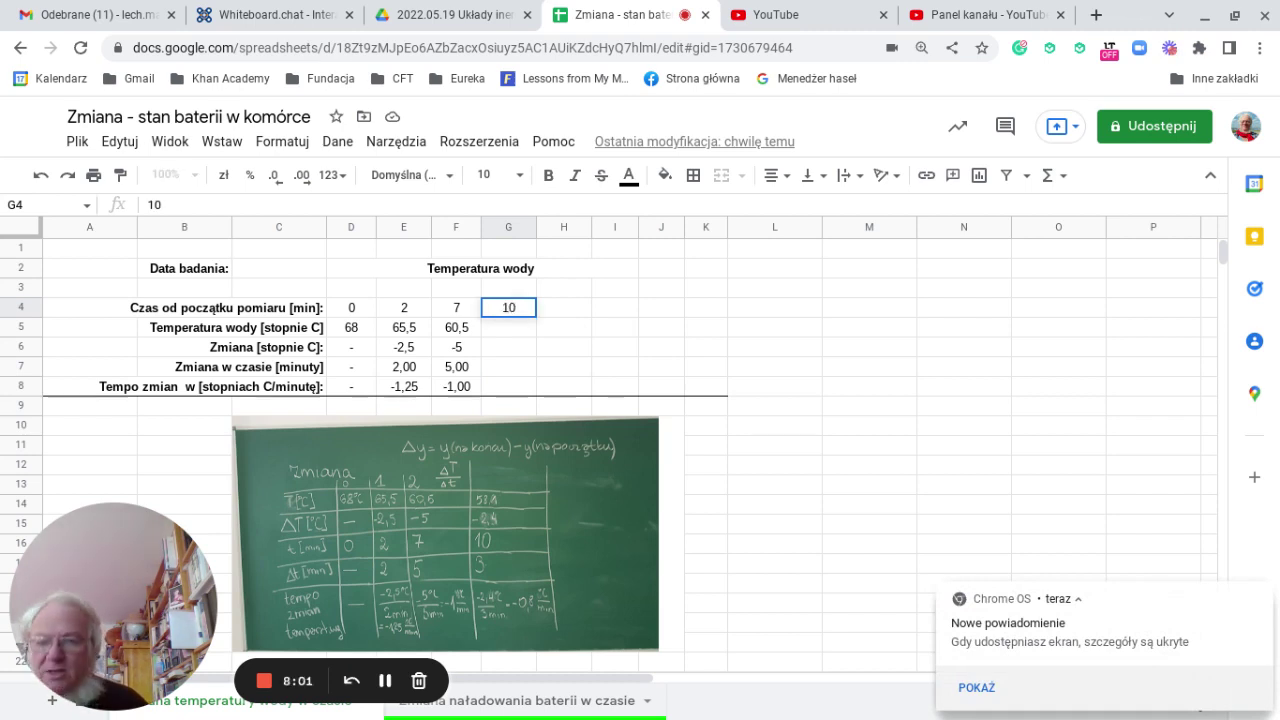
{"action": "key", "text": "Return"}
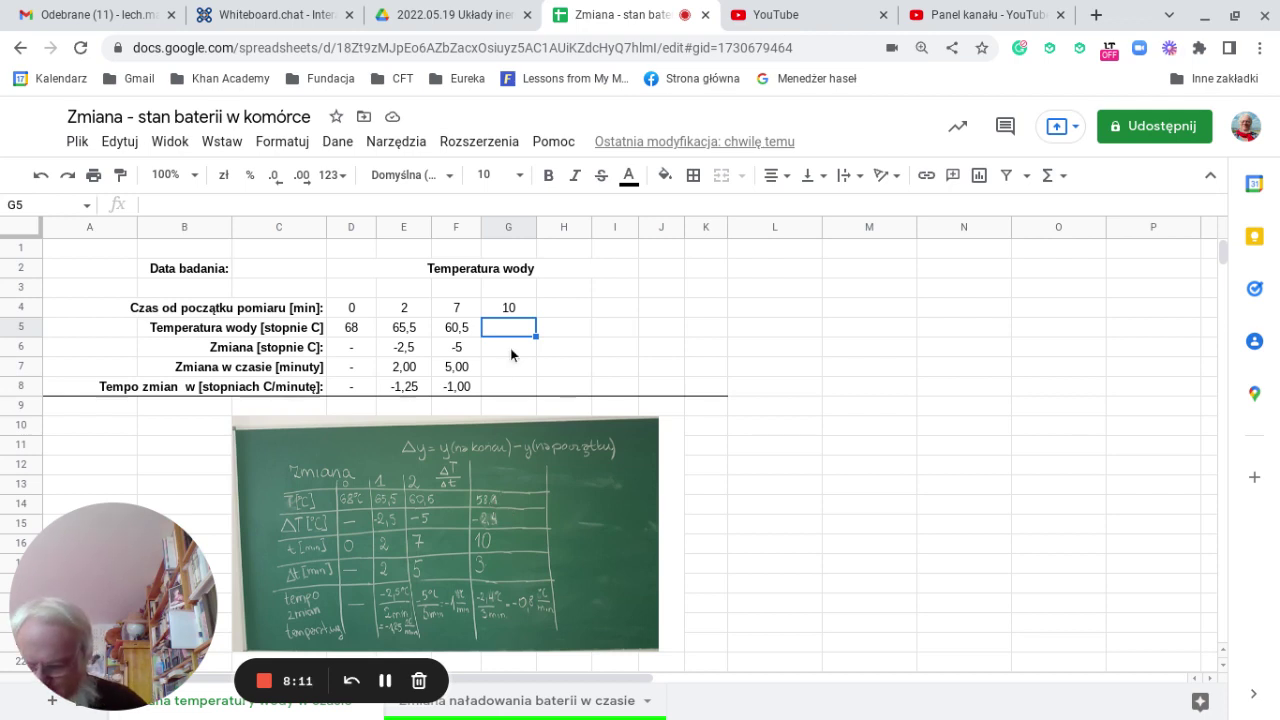
{"action": "type", "text": "53,1"}
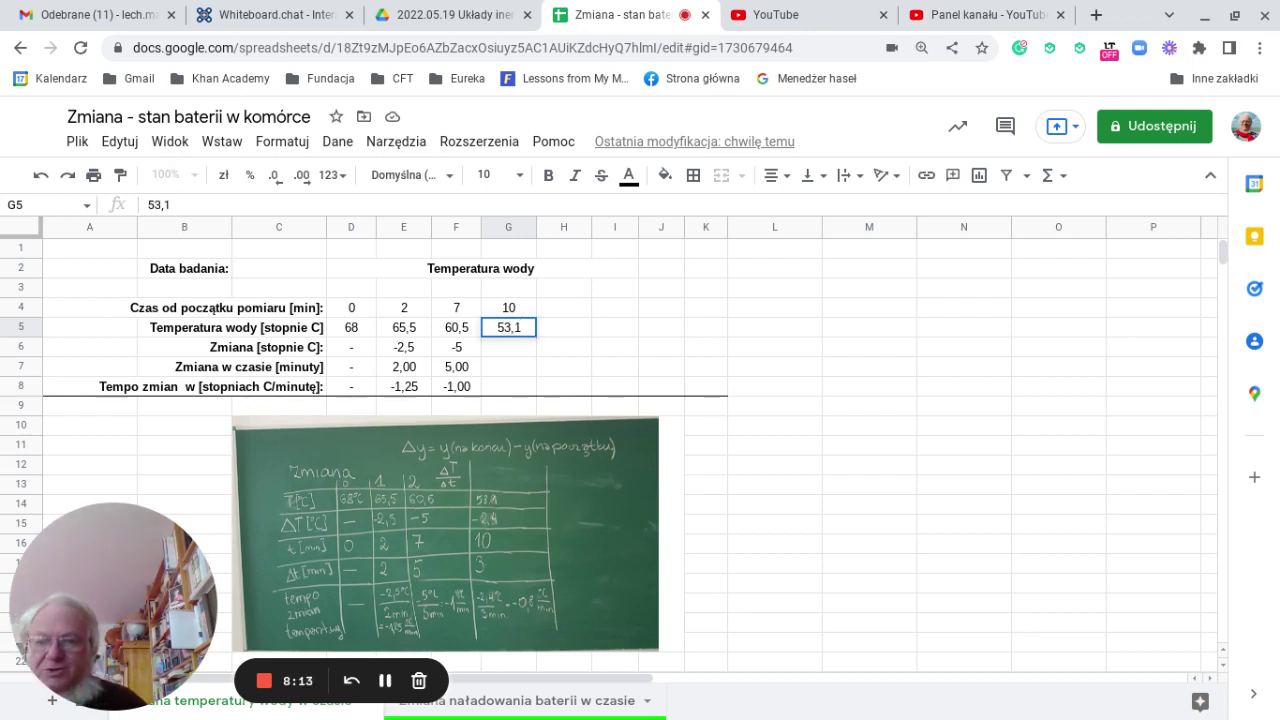
{"action": "key", "text": "Return"}
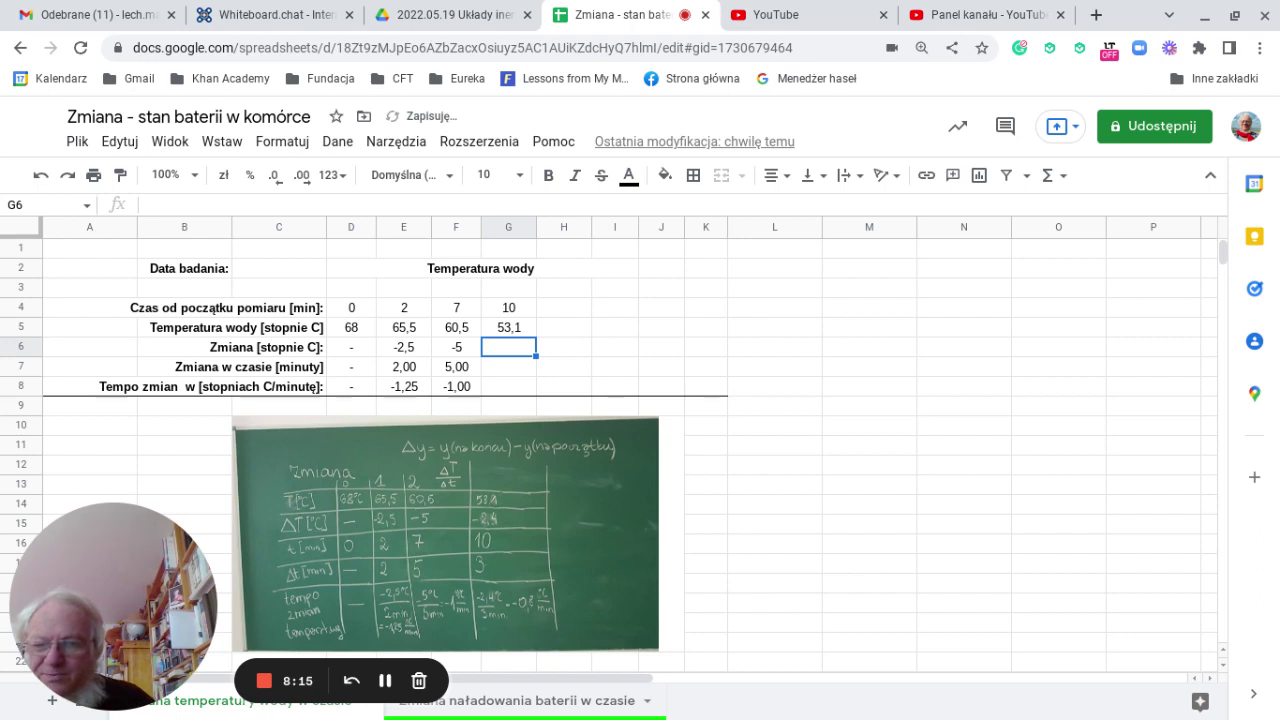
Step: Copy the temperature change formula from F6 to G6
{"action": "left_click", "coordinate": [459, 347]}
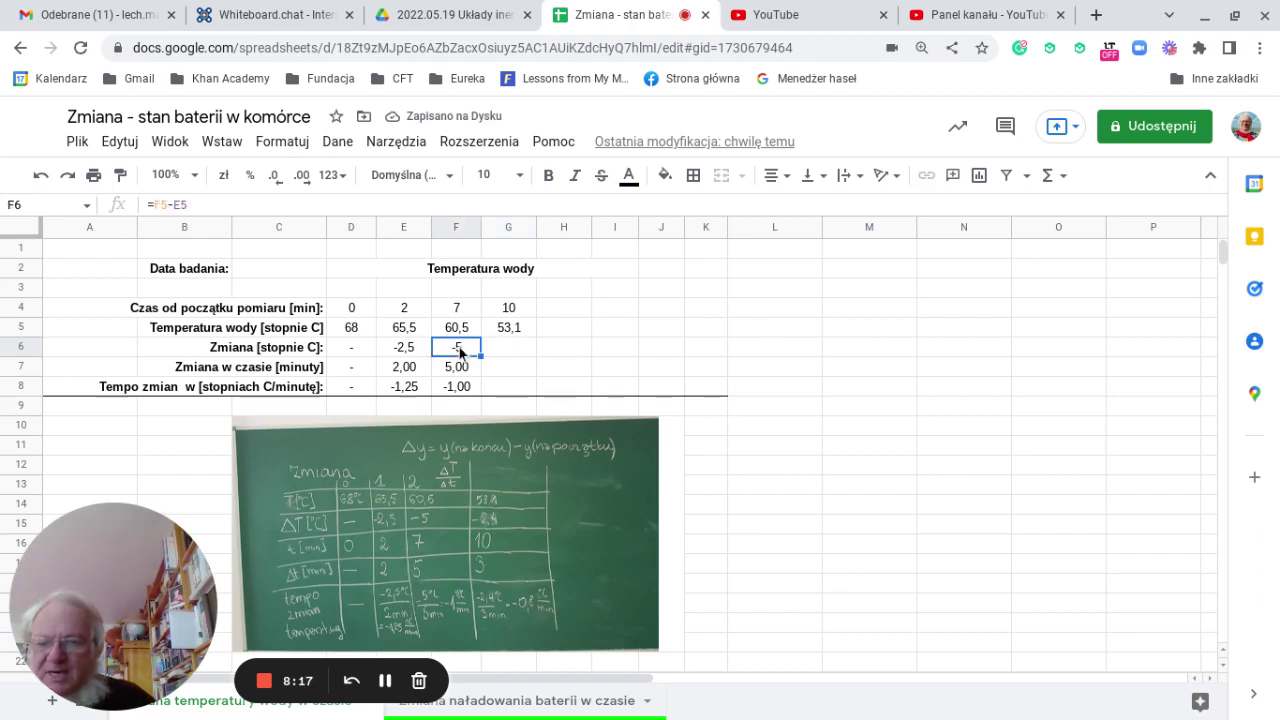
{"action": "key", "text": "ctrl+c"}
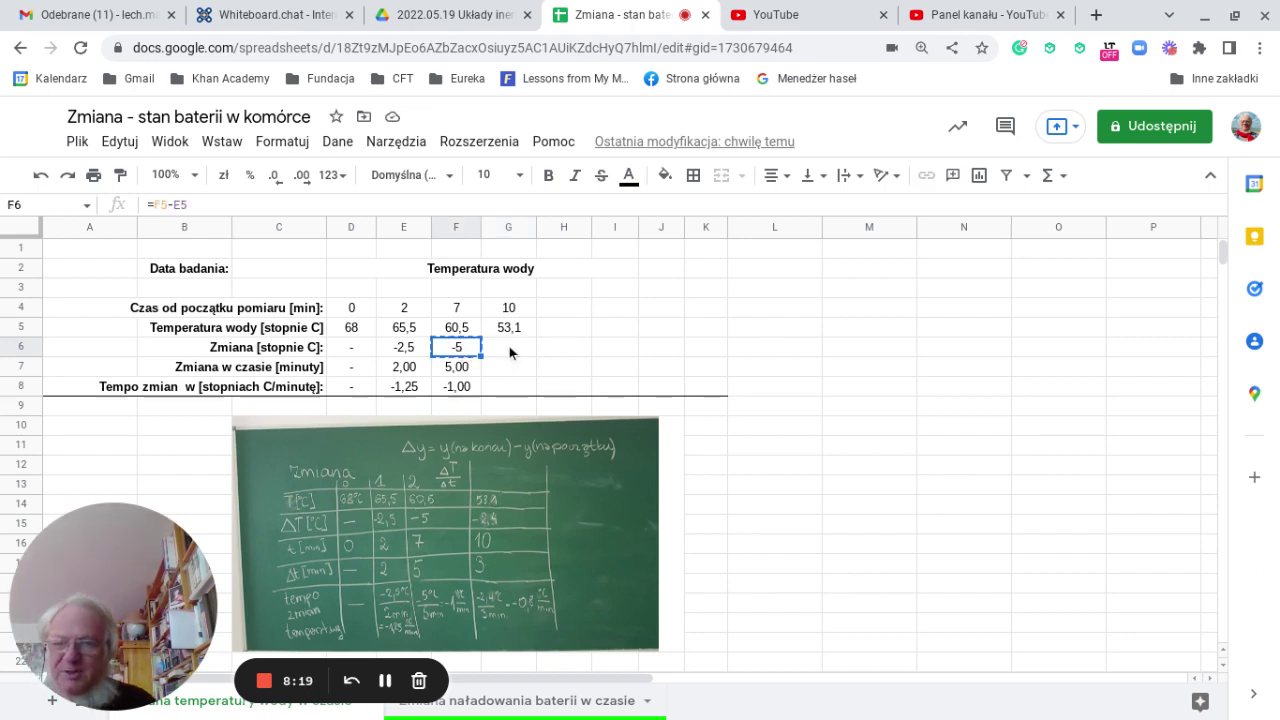
{"action": "left_click", "coordinate": [509, 346]}
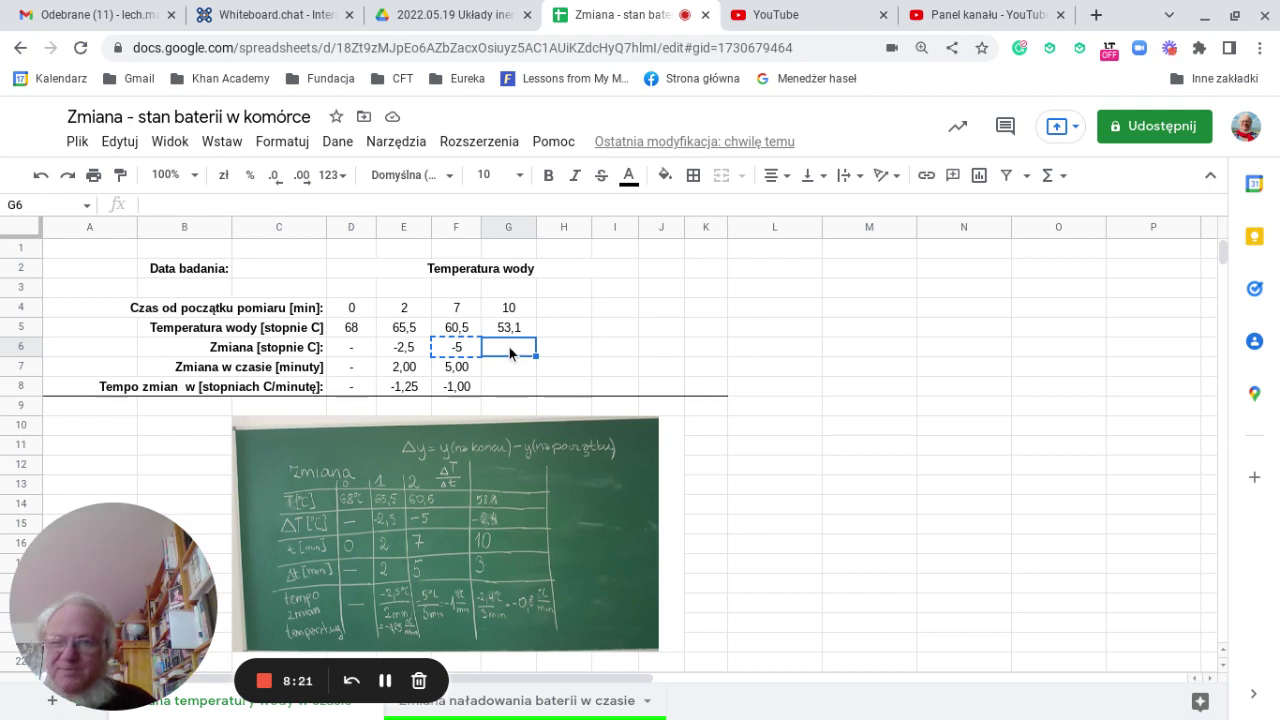
{"action": "key", "text": "ctrl+v"}
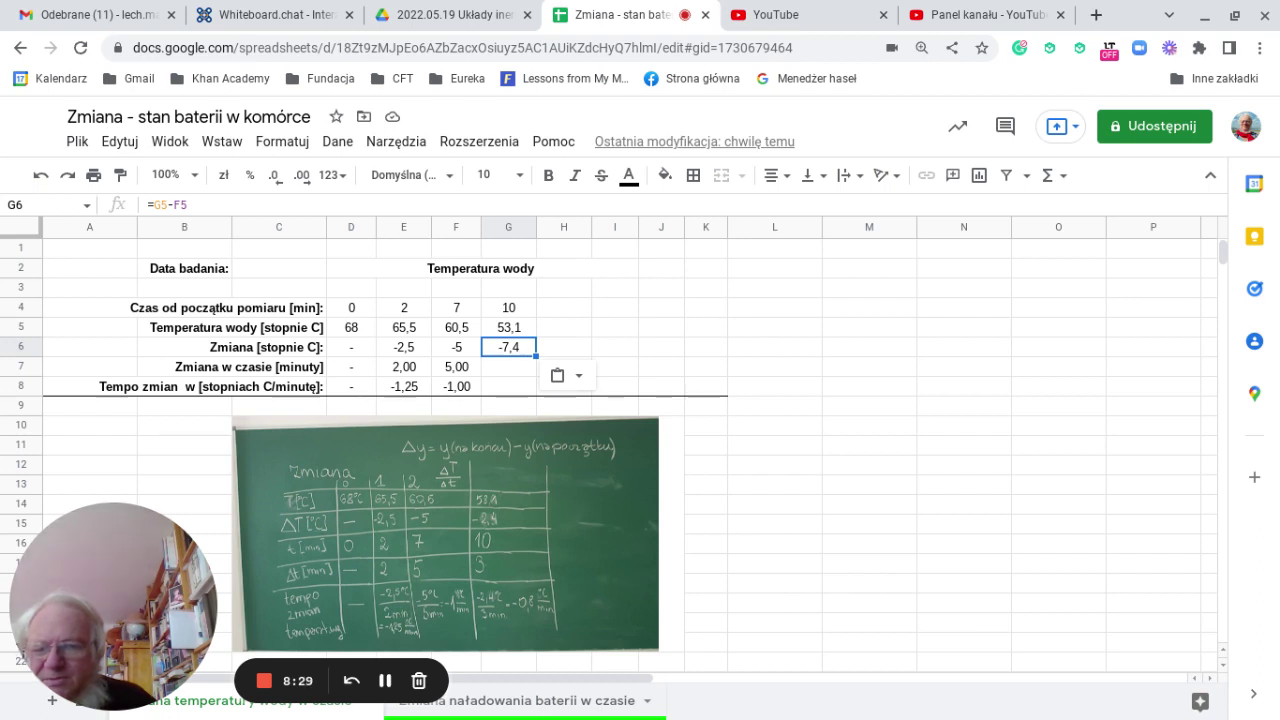
Step: Correct the fourth water temperature in G5 to 58,1
{"action": "left_click", "coordinate": [513, 330]}
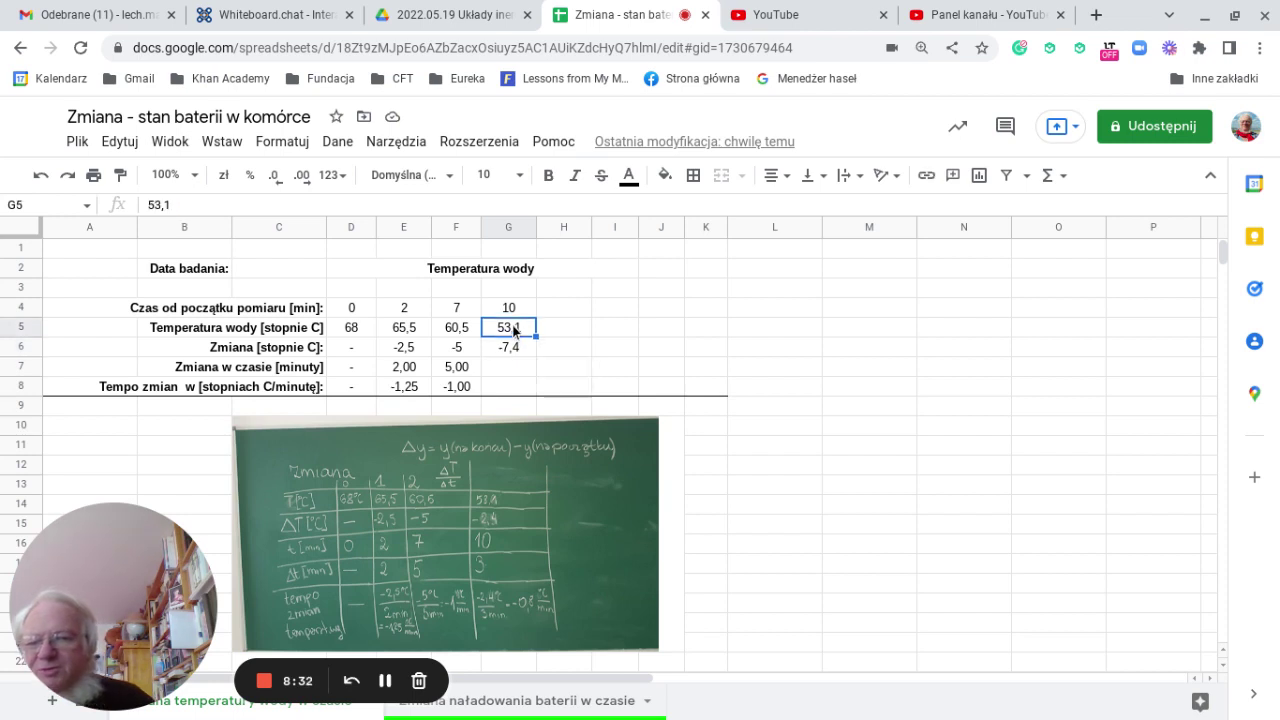
{"action": "left_click", "coordinate": [160, 204]}
{"action": "key", "text": "BackSpace"}
{"action": "type", "text": "8"}
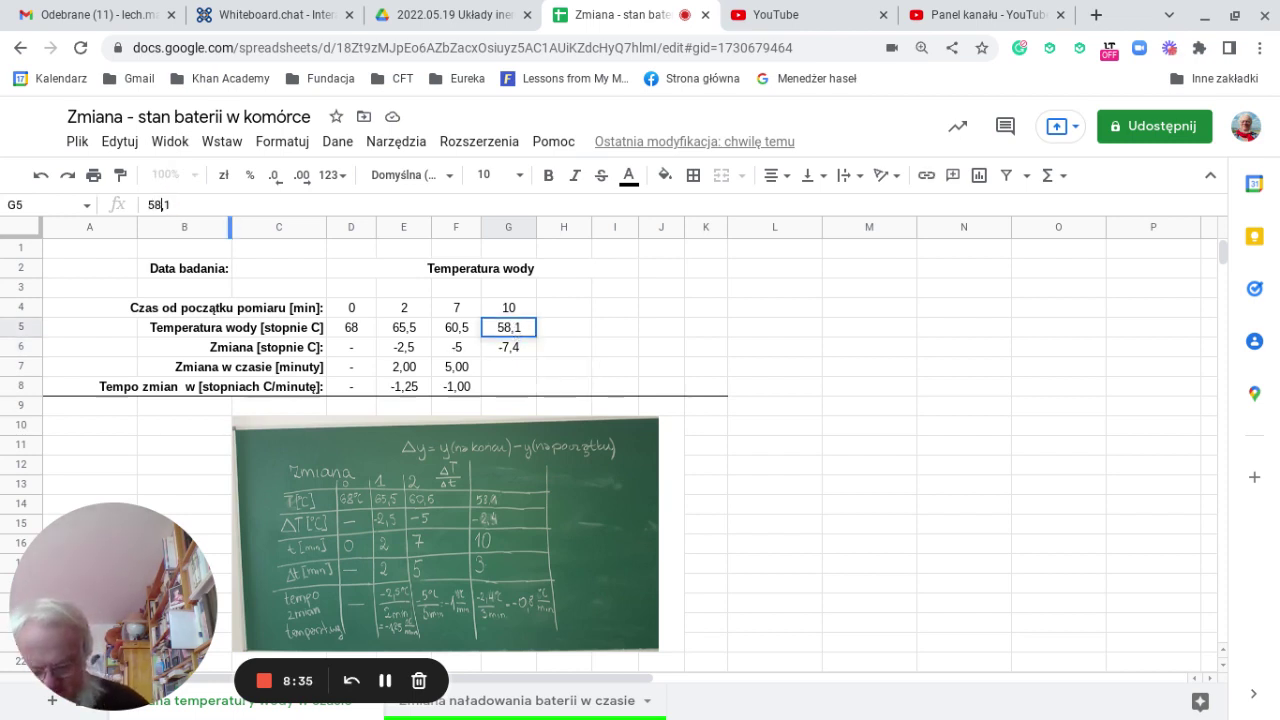
{"action": "key", "text": "Return"}
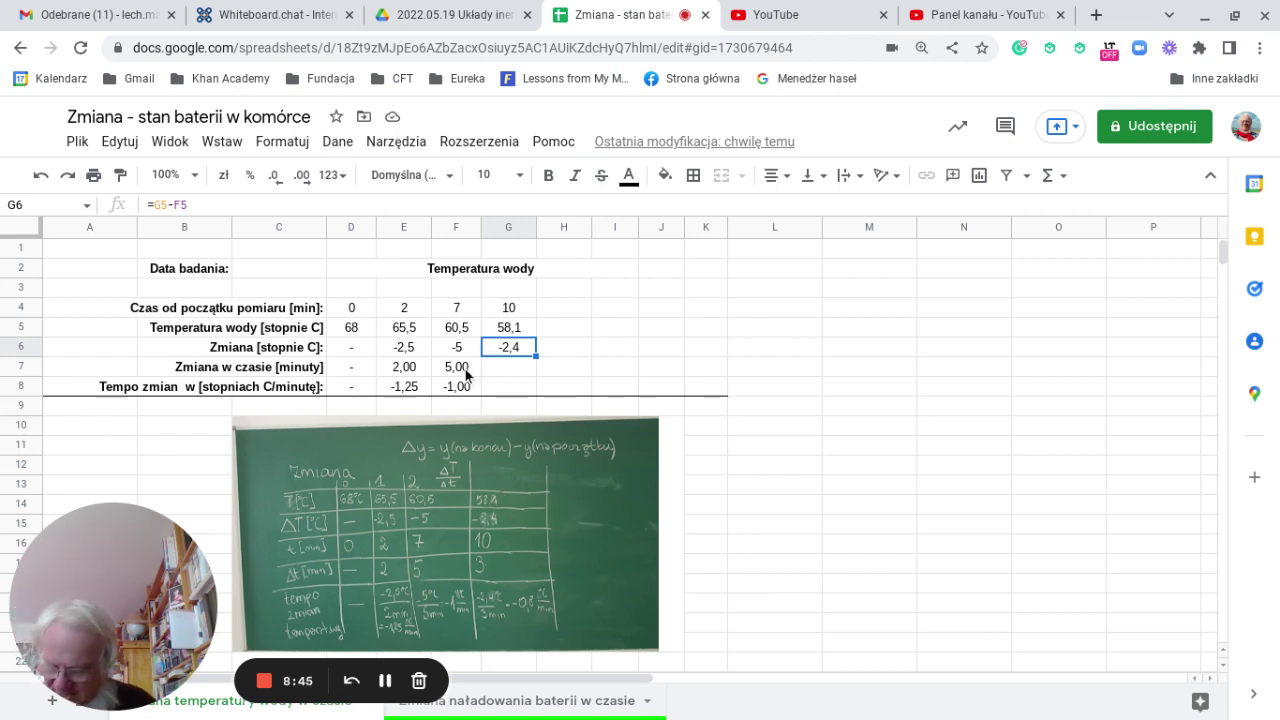
Step: Copy the elapsed time formula from F7 to G7
{"action": "key", "text": "ctrl+c"}
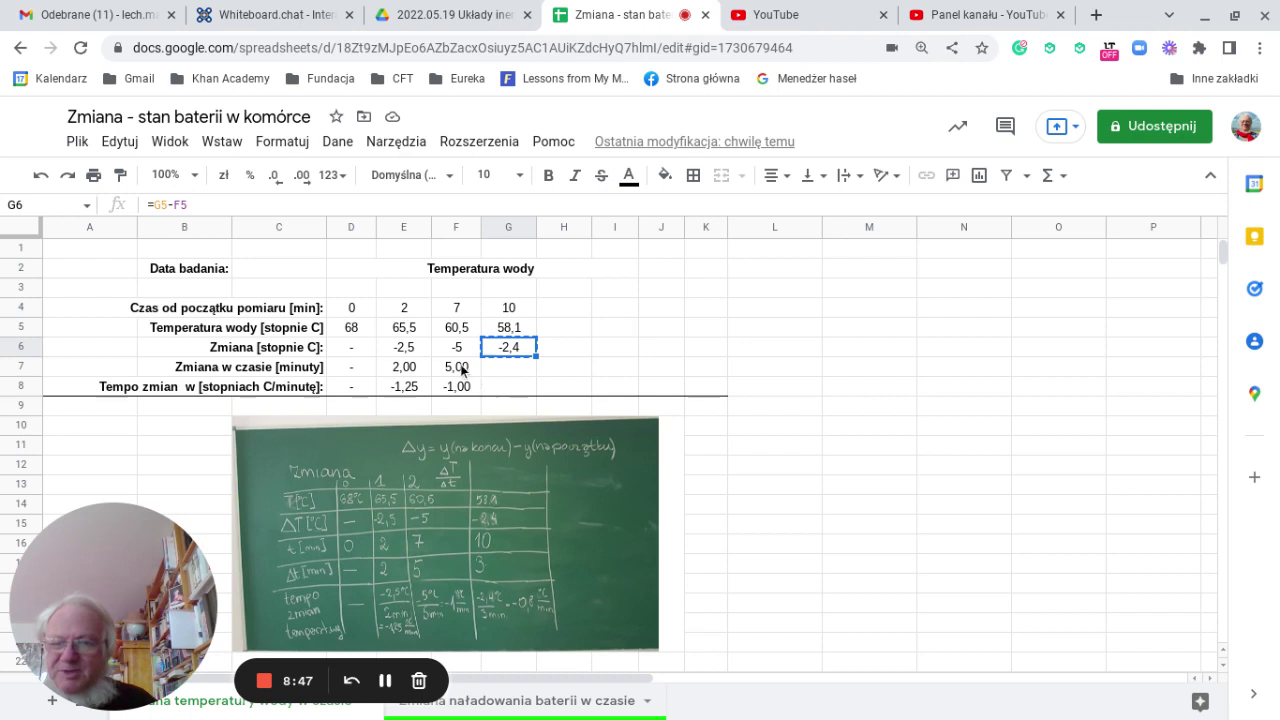
{"action": "left_click", "coordinate": [460, 368]}
{"action": "key", "text": "ctrl+c"}
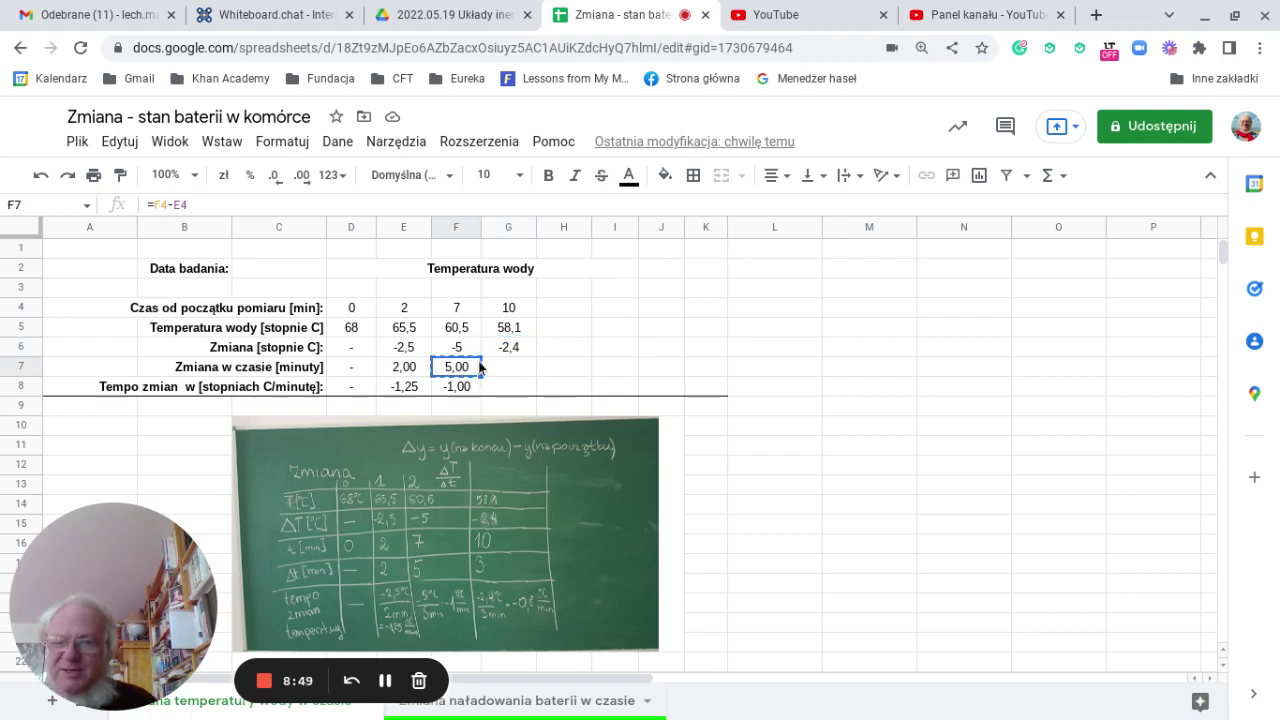
{"action": "left_click", "coordinate": [505, 368]}
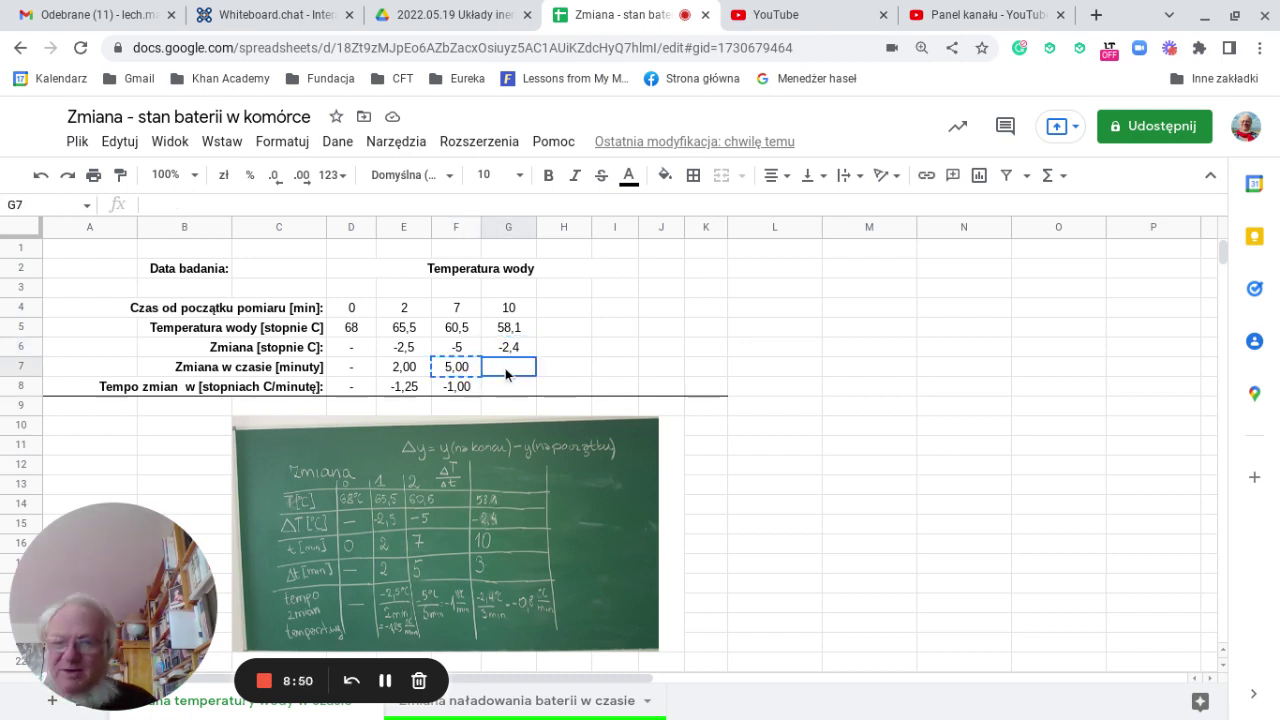
{"action": "key", "text": "ctrl+v"}
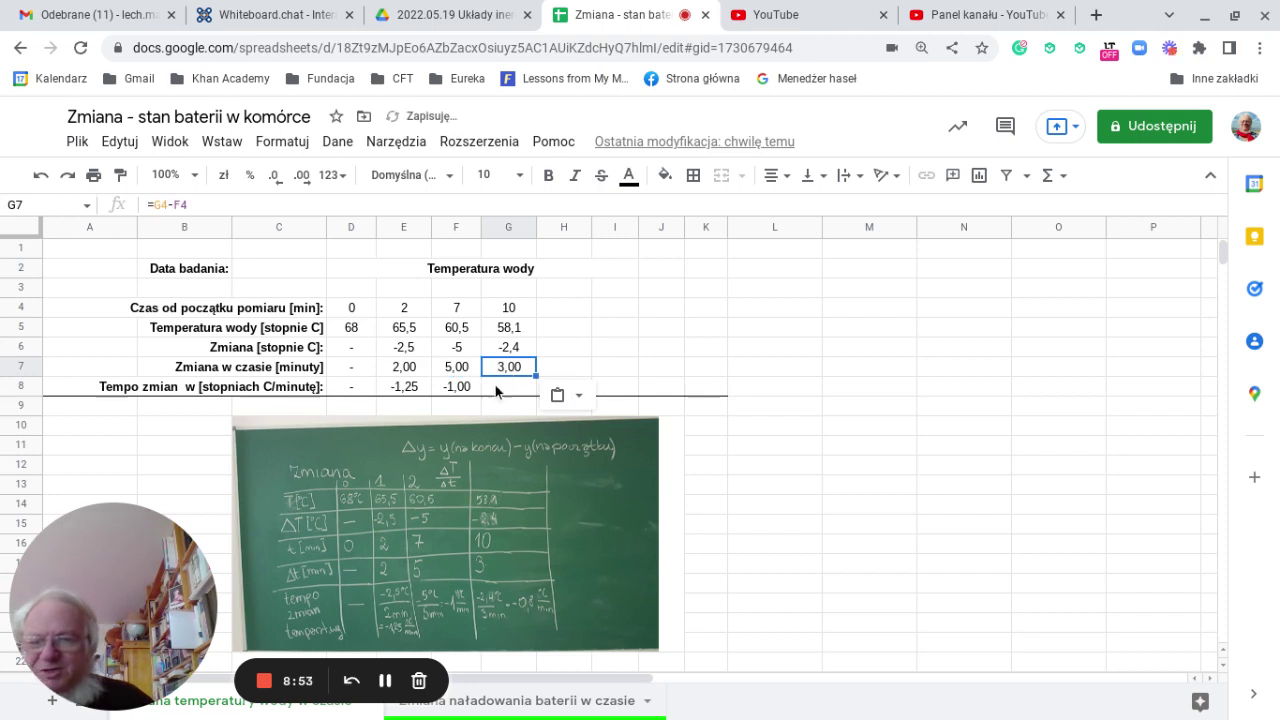
Step: Copy the rate of change formula from F8 to G8
{"action": "left_click", "coordinate": [465, 389]}
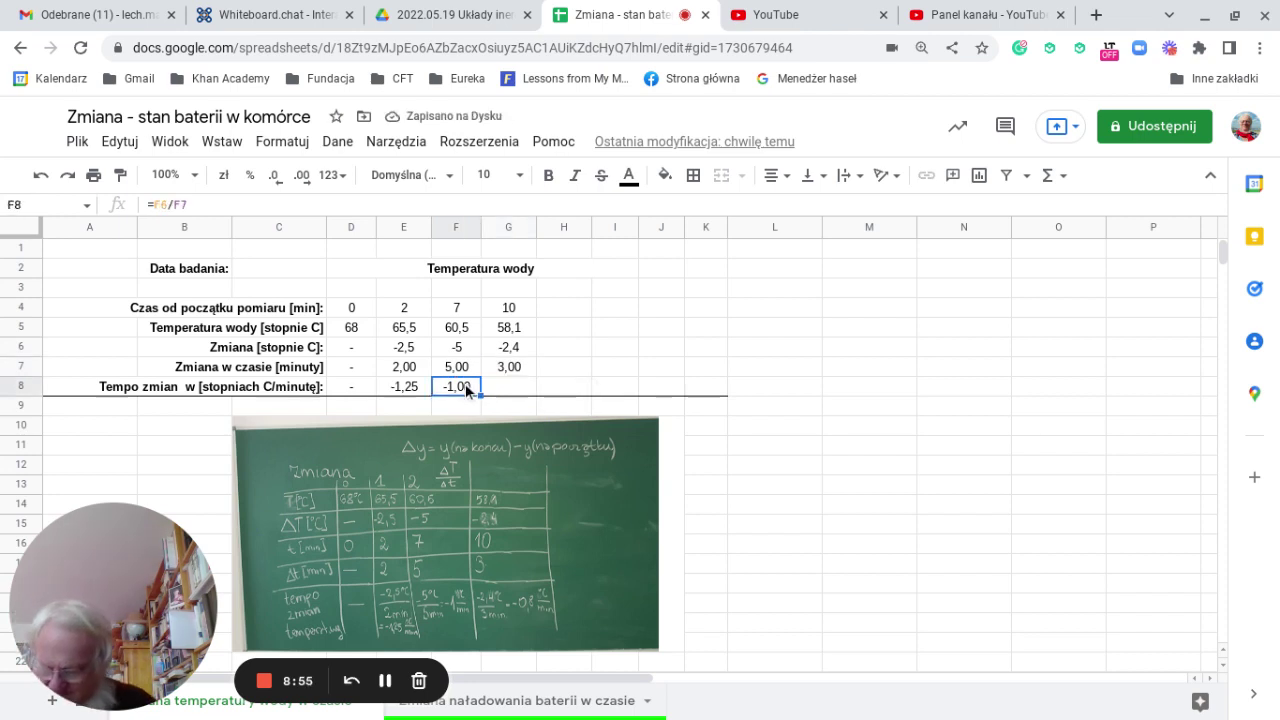
{"action": "key", "text": "ctrl+c"}
{"action": "left_click", "coordinate": [498, 390]}
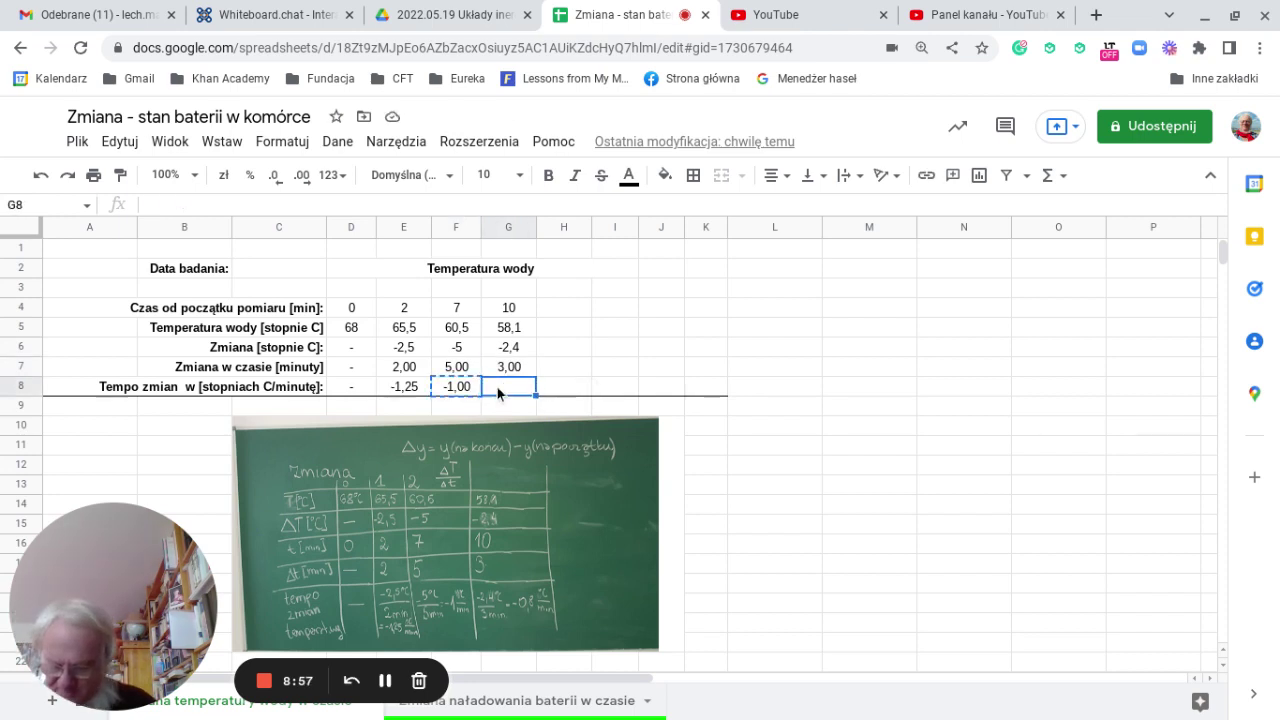
{"action": "key", "text": "ctrl+v"}
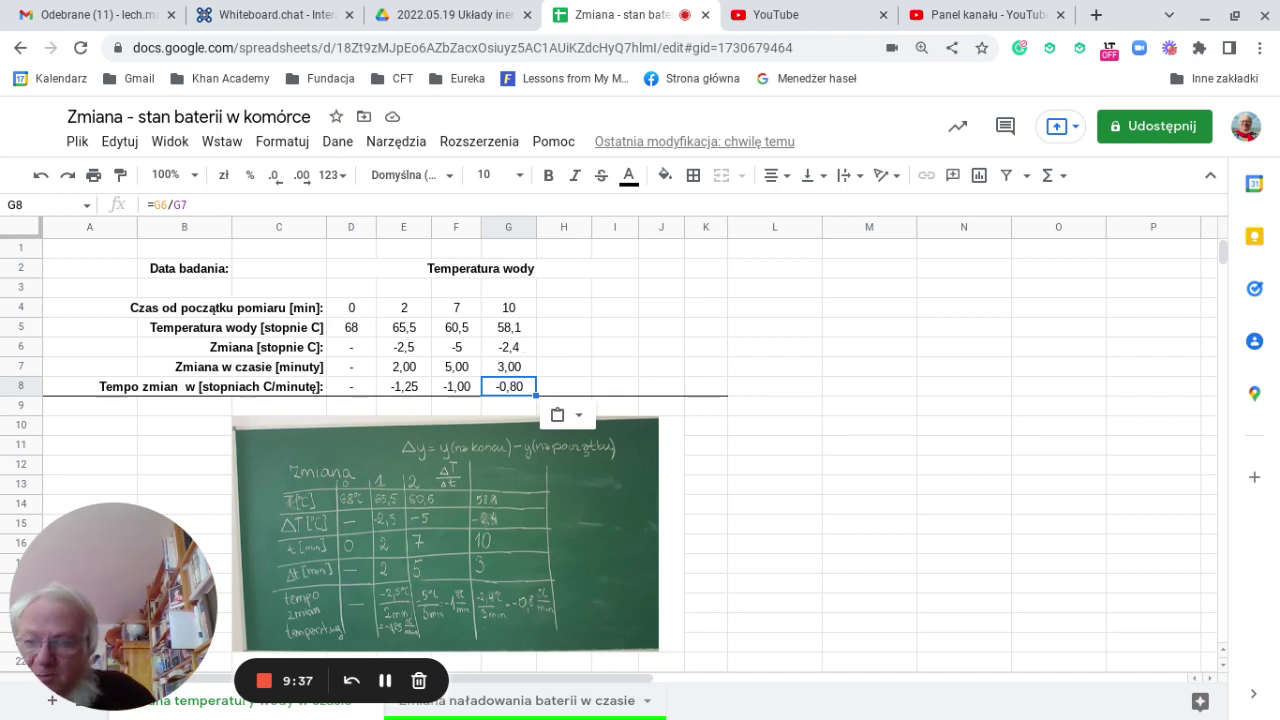
Step: On the "Zmiana naładowania baterii w czasie" sheet, enter a dash in C5, C7 and C8 for the 08:00 measurement
{"action": "left_click_drag", "start_coordinate": [94, 594], "coordinate": [104, 479]}
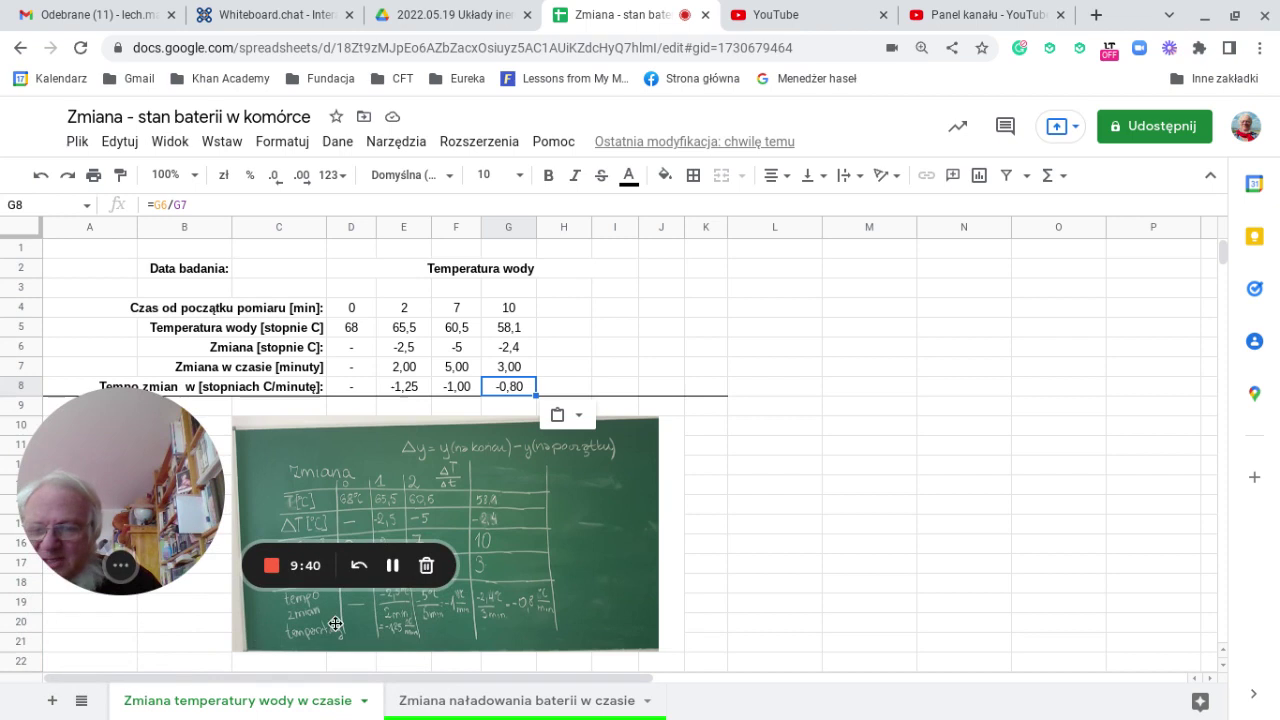
{"action": "left_click", "coordinate": [443, 704]}
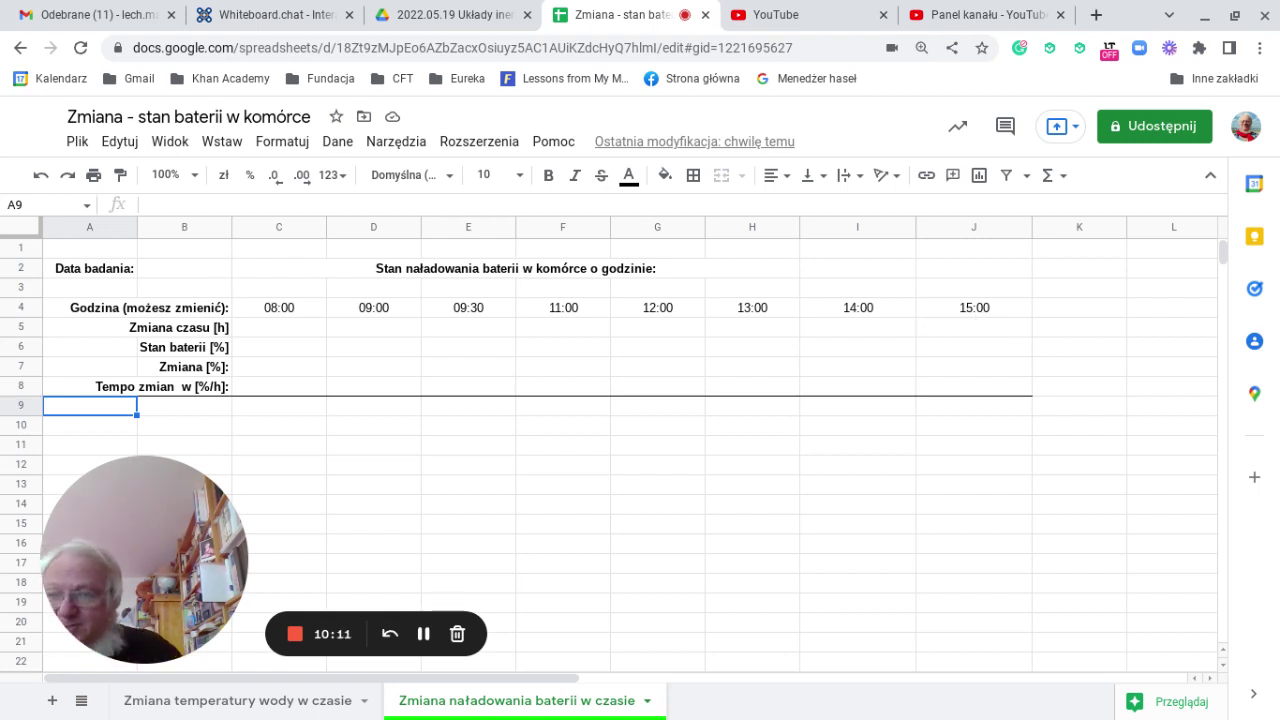
{"action": "left_click", "coordinate": [252, 325]}
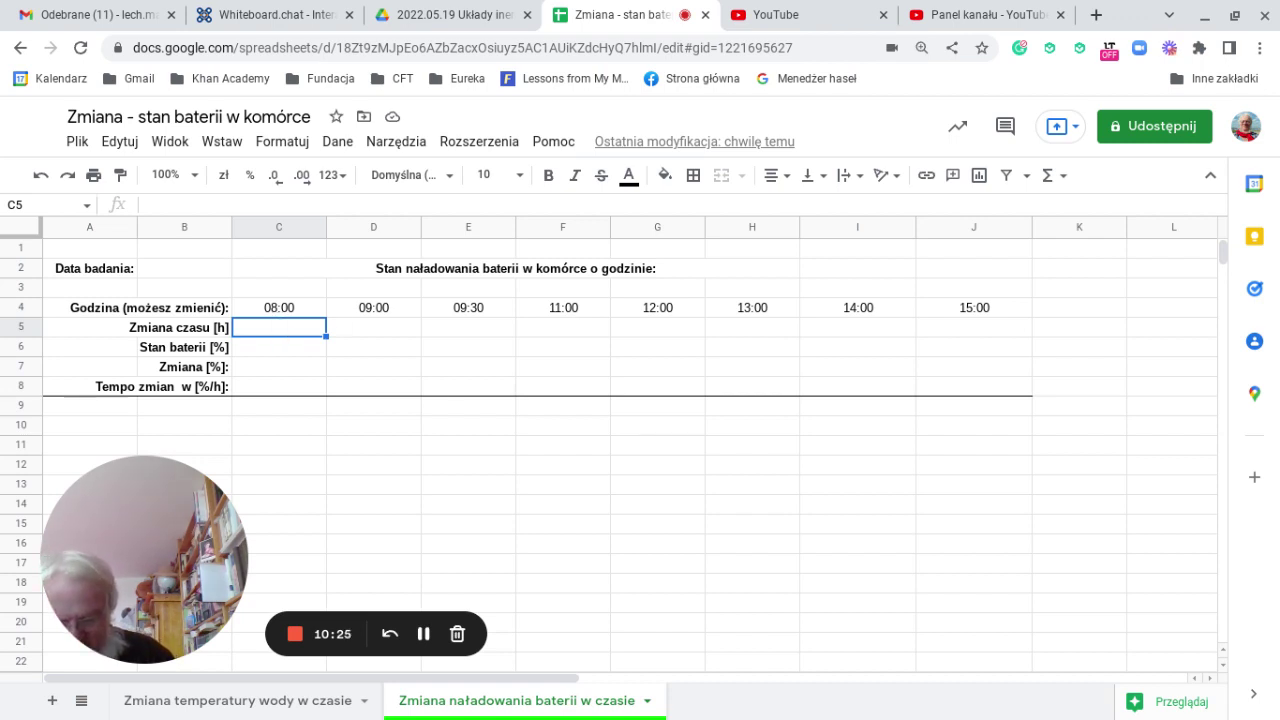
{"action": "type", "text": "-"}
{"action": "key", "text": "Return"}
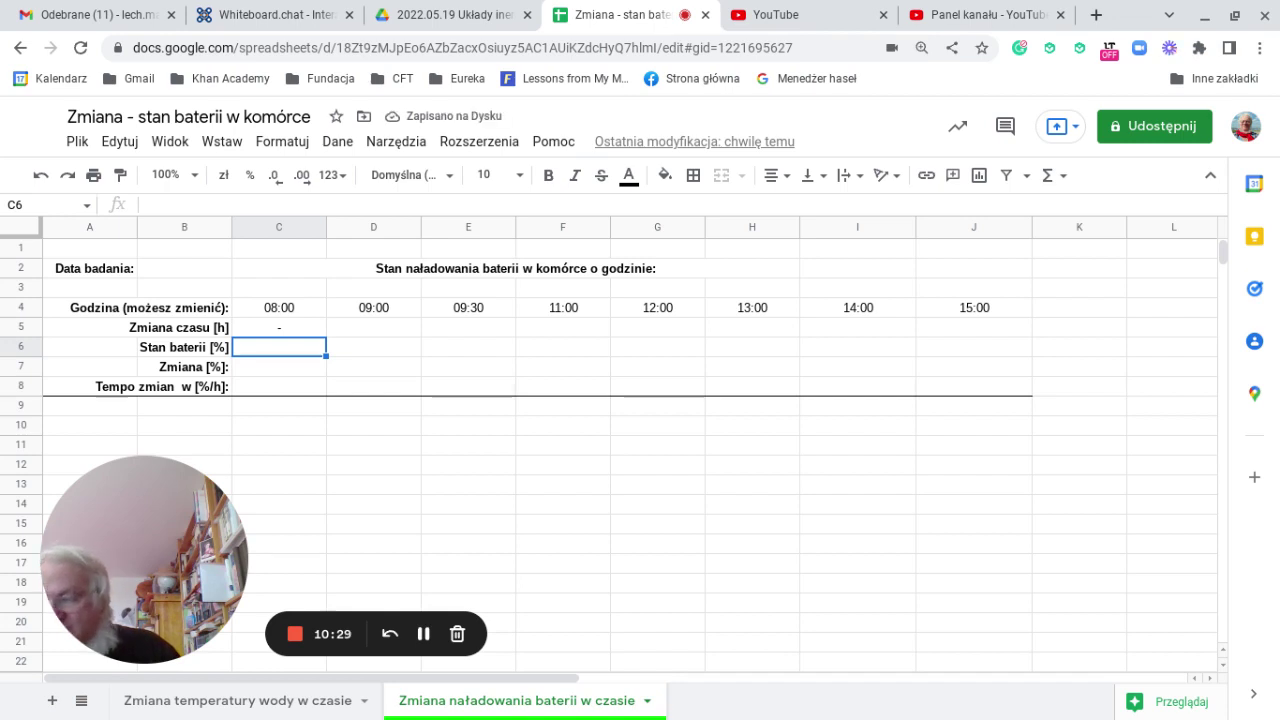
{"action": "left_click", "coordinate": [266, 372]}
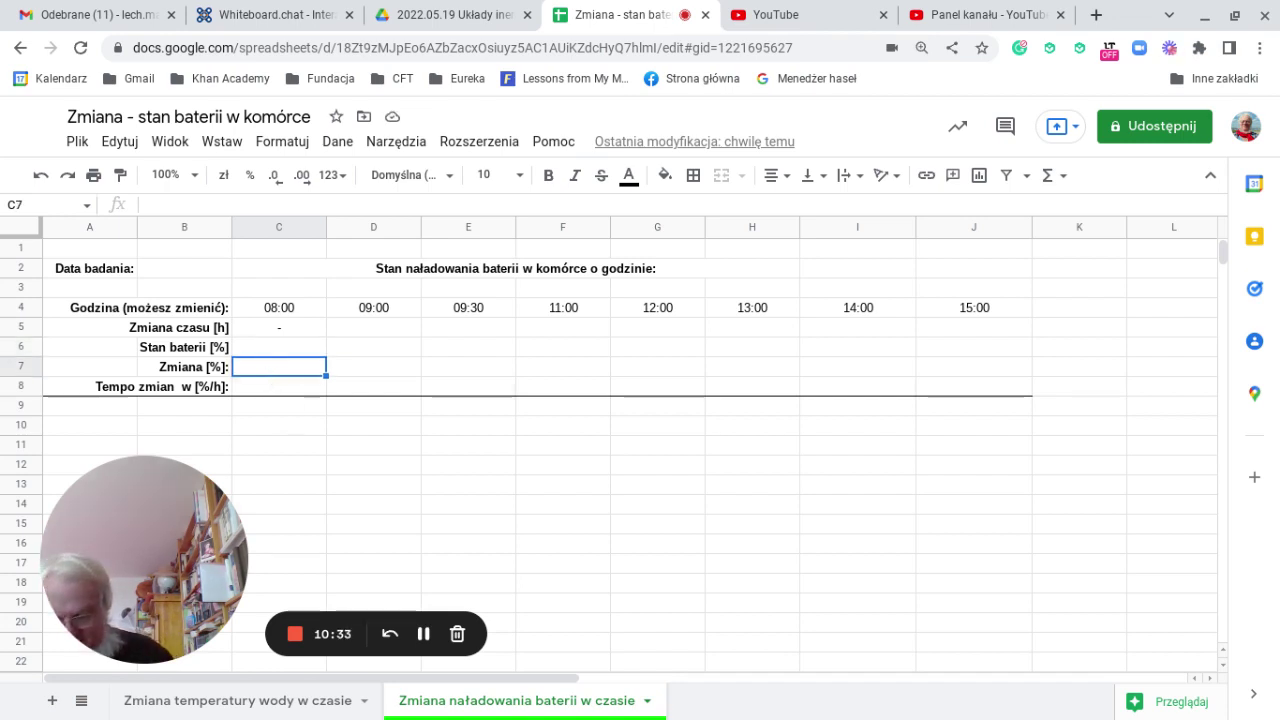
{"action": "type", "text": "-"}
{"action": "key", "text": "Return"}
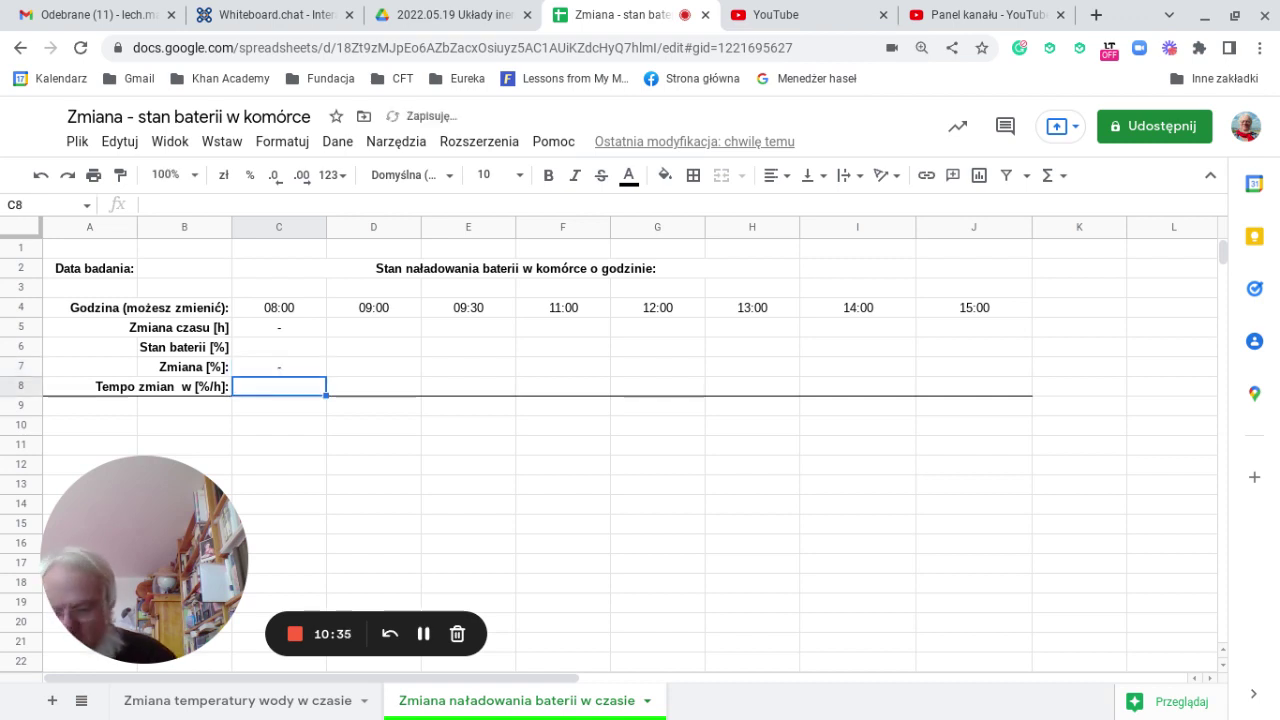
{"action": "type", "text": "-"}
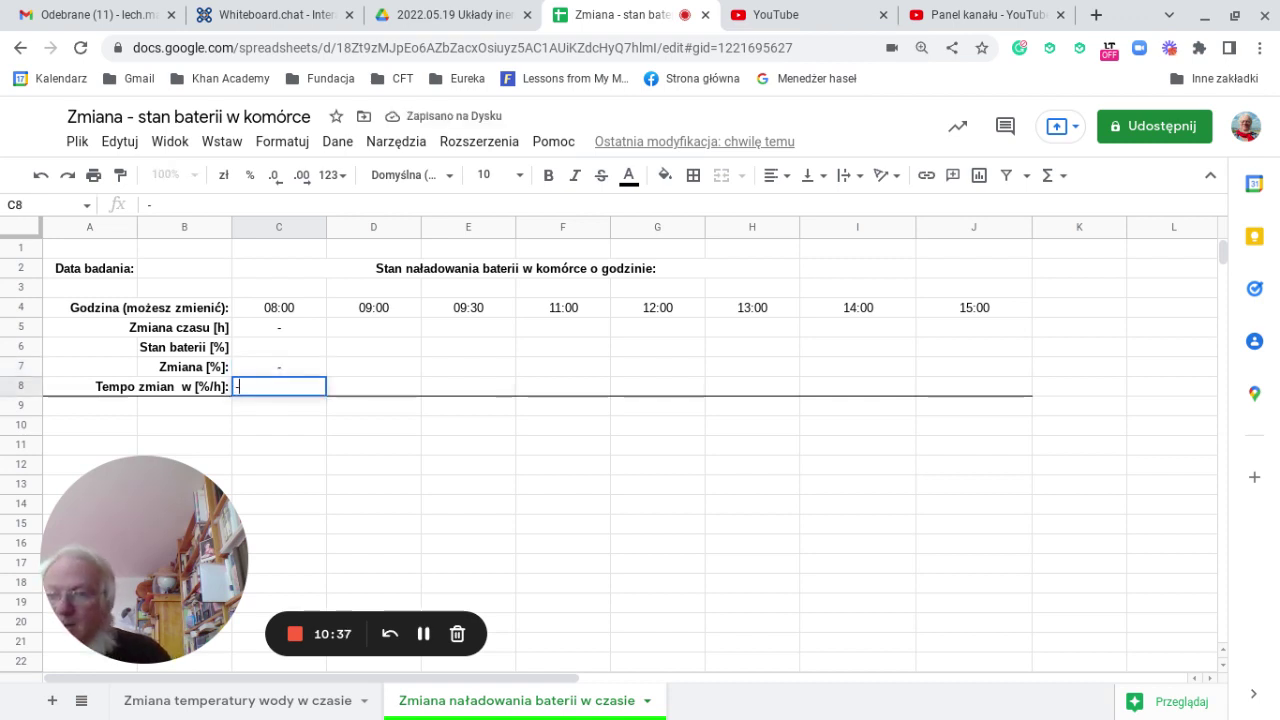
{"action": "key", "text": "Tab"}
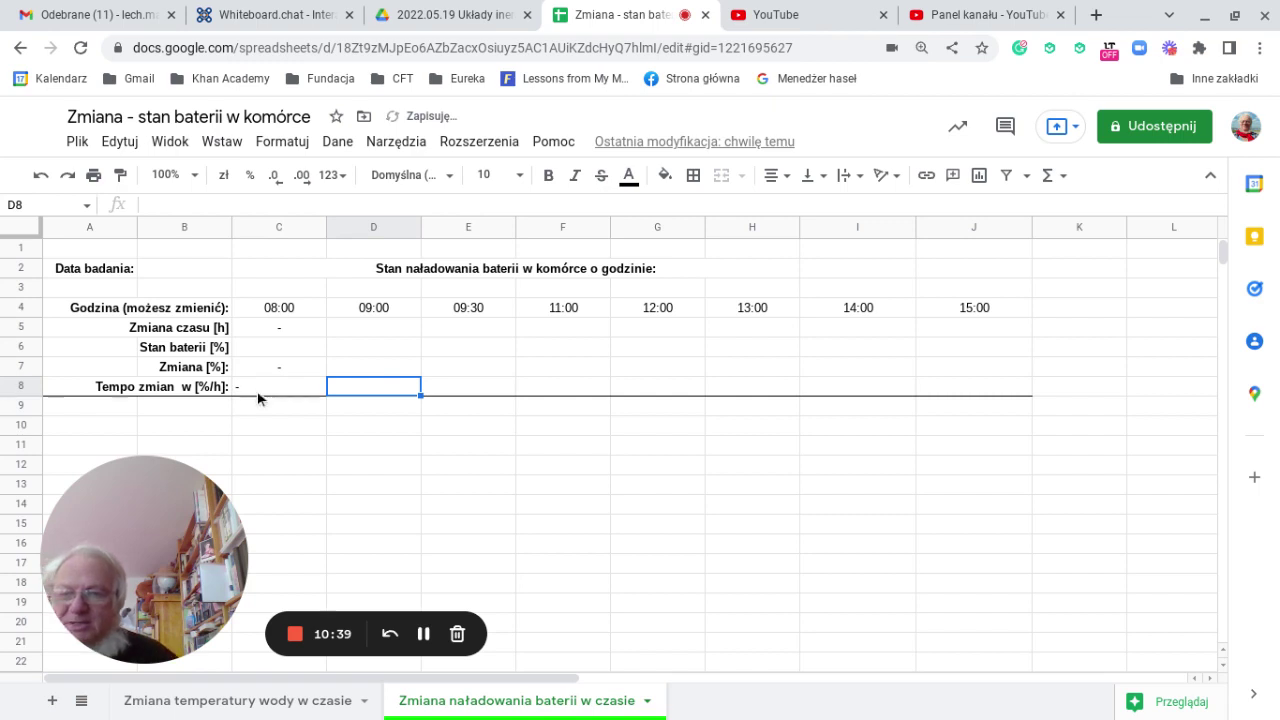
Step: Centre the cells C8:J8 of the "Tempo zmian w [%/h]:" row horizontally
{"action": "left_click_drag", "start_coordinate": [857, 402], "coordinate": [963, 388]}
{"action": "left_click_drag", "start_coordinate": [334, 389], "coordinate": [373, 388]}
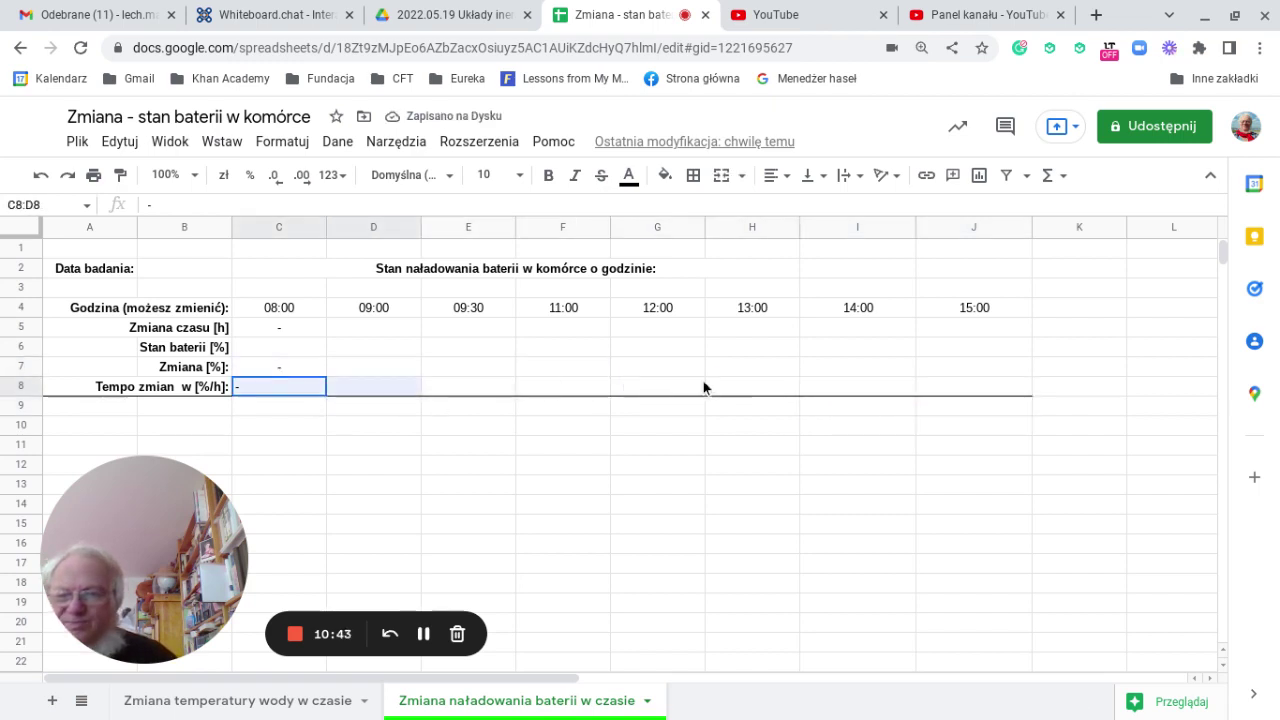
{"action": "left_click_drag", "start_coordinate": [703, 388], "coordinate": [941, 388]}
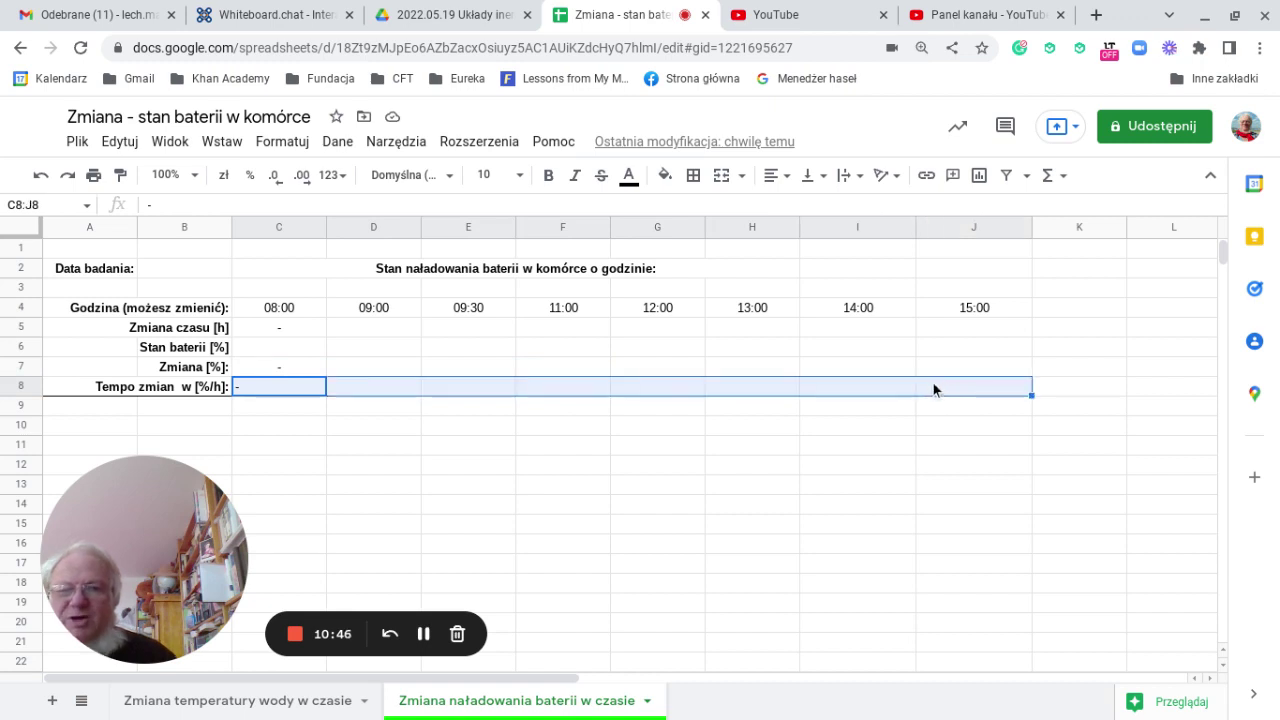
{"action": "left_click", "coordinate": [787, 178]}
{"action": "left_click", "coordinate": [798, 210]}
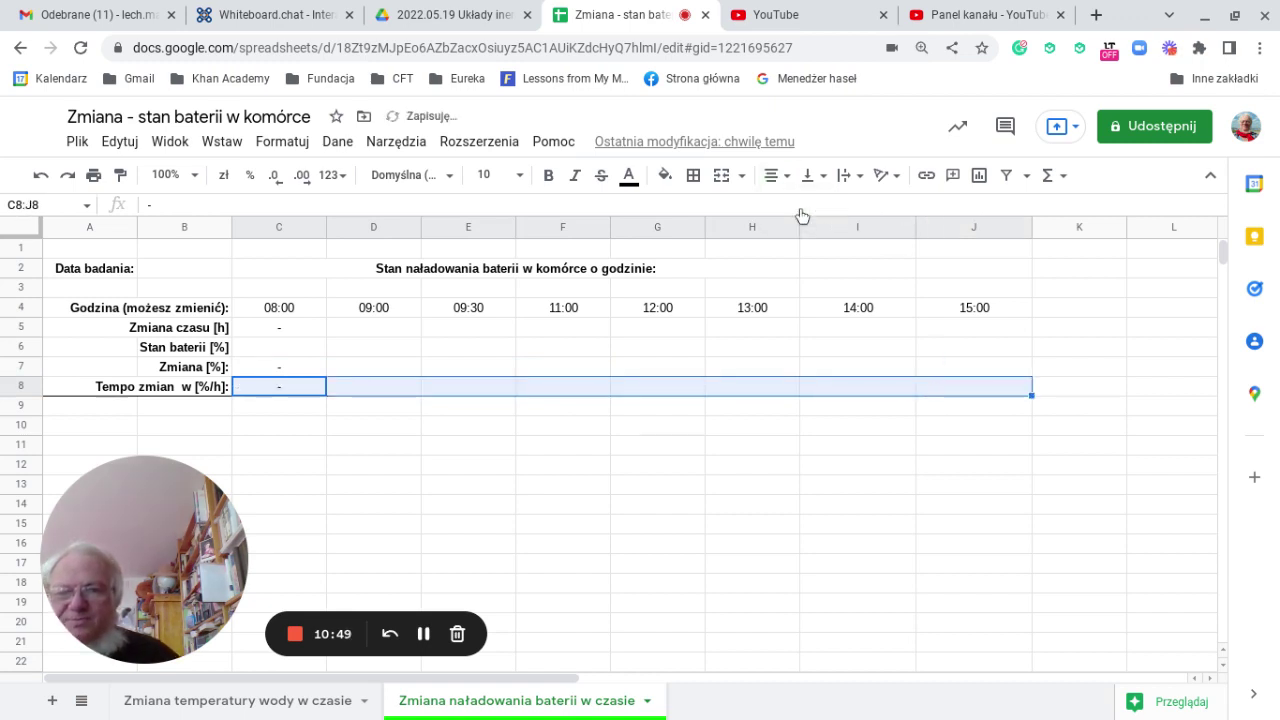
{"action": "left_click", "coordinate": [643, 486]}
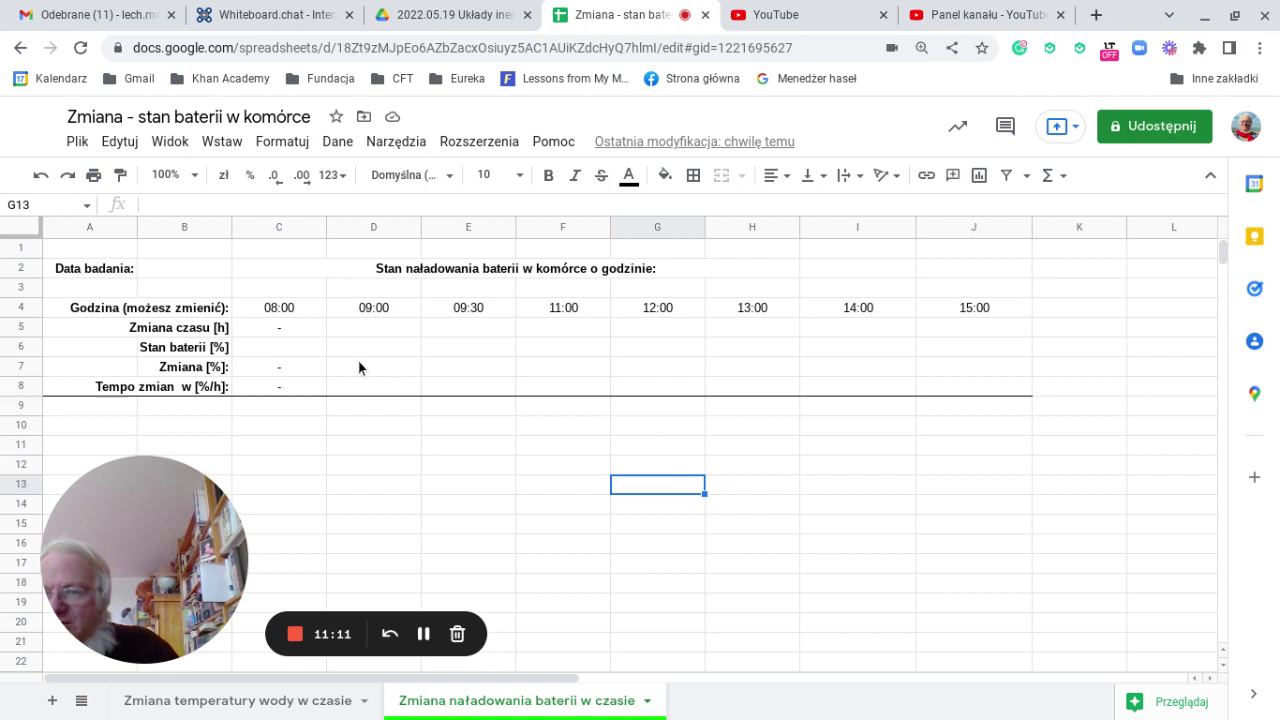
Step: Change the label in B7 to "Zmiana stanu baterii [%]:" and merge cells A7:B7
{"action": "left_click", "coordinate": [178, 376]}
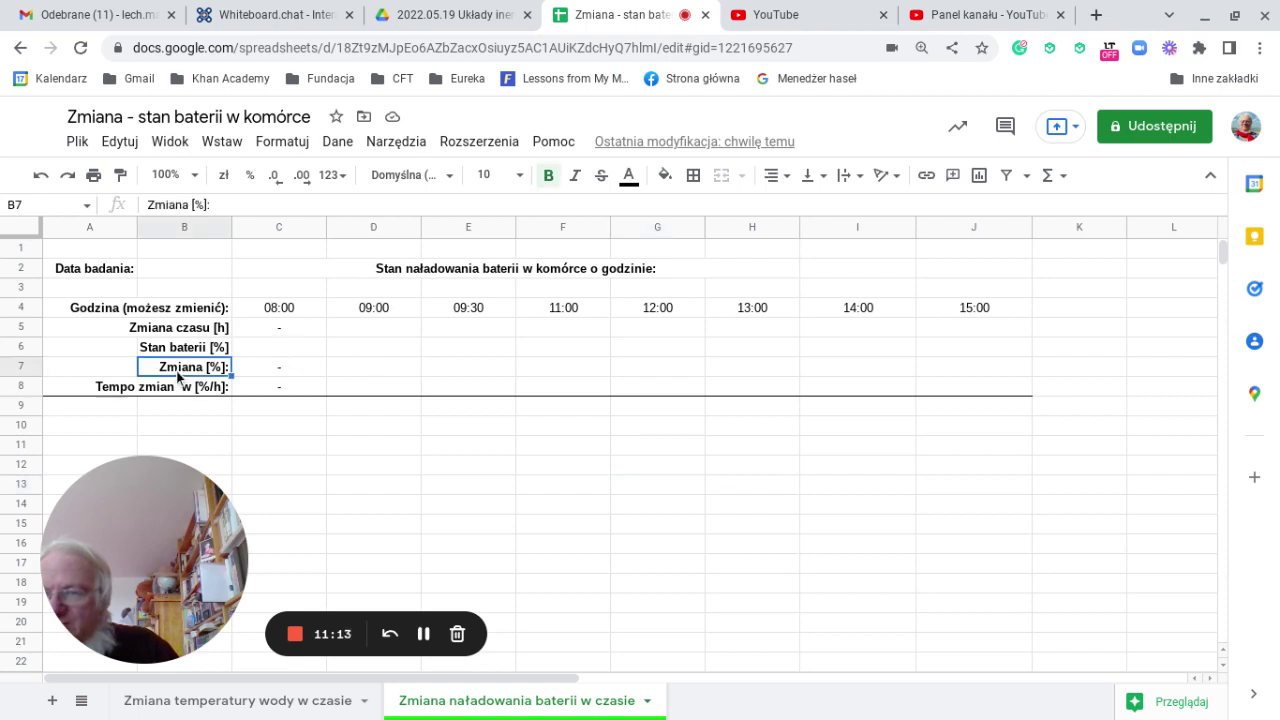
{"action": "left_click", "coordinate": [190, 204]}
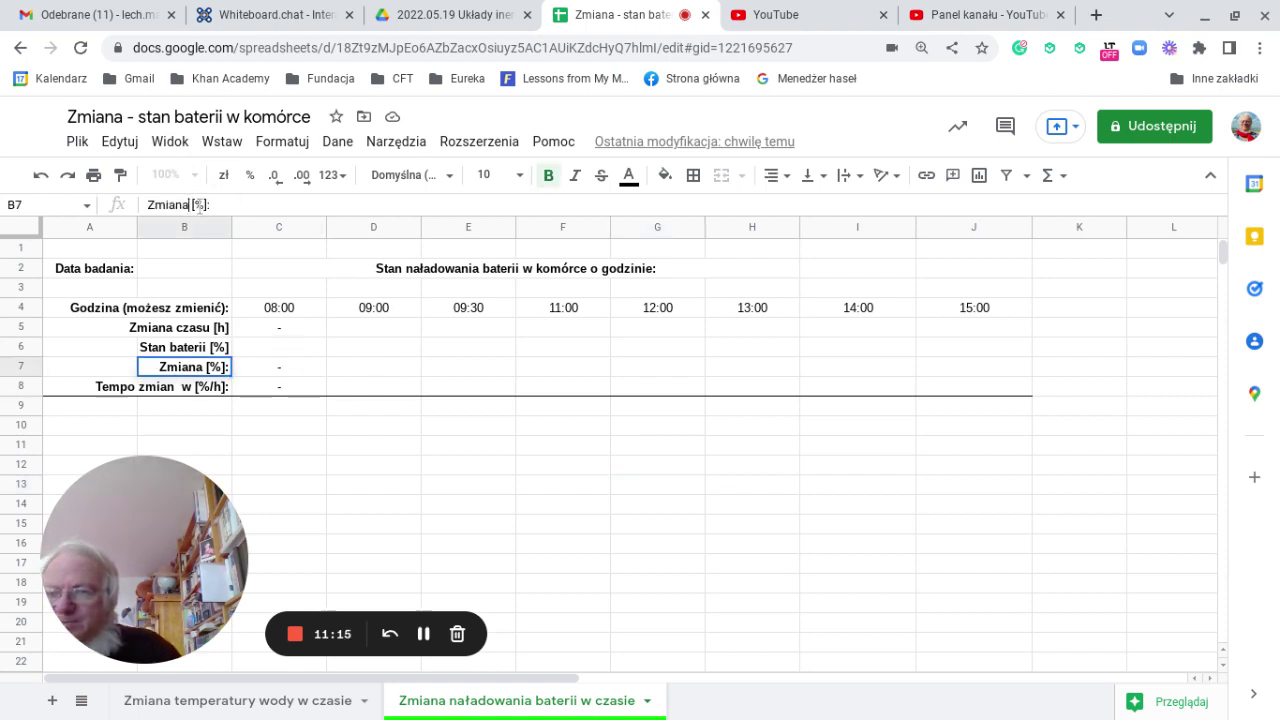
{"action": "type", "text": "stanu baterii"}
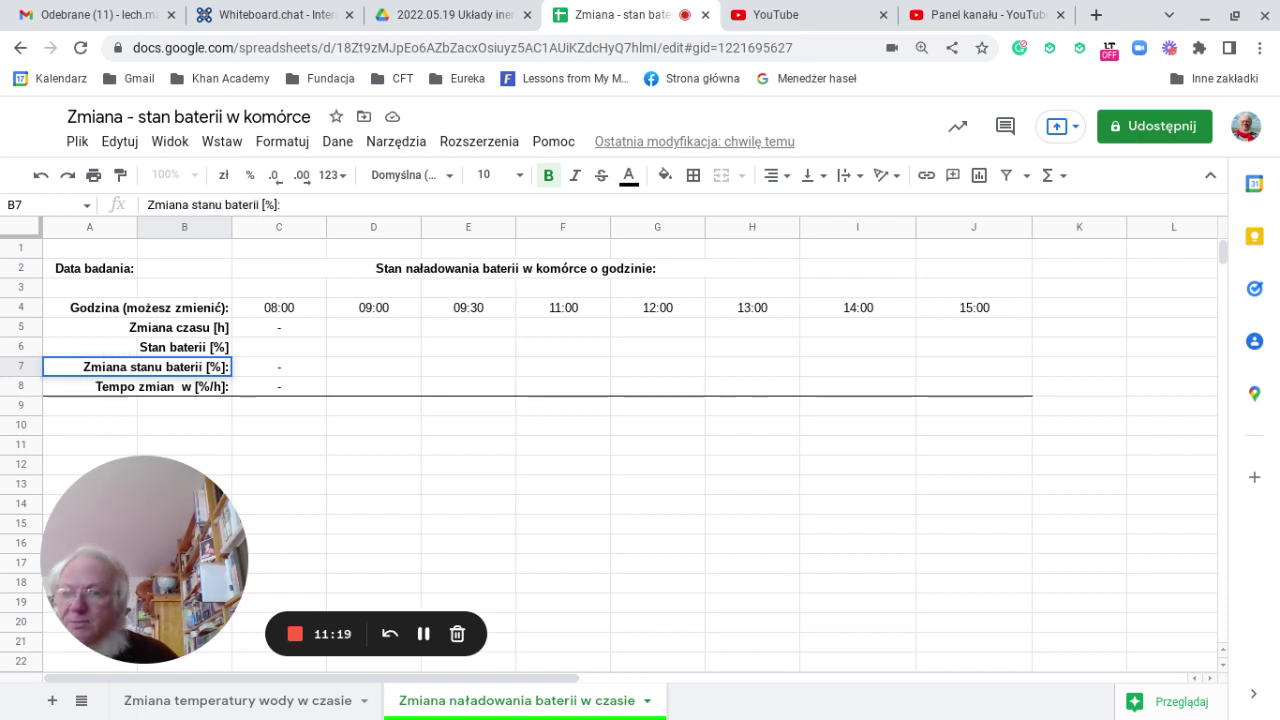
{"action": "key", "text": "Return"}
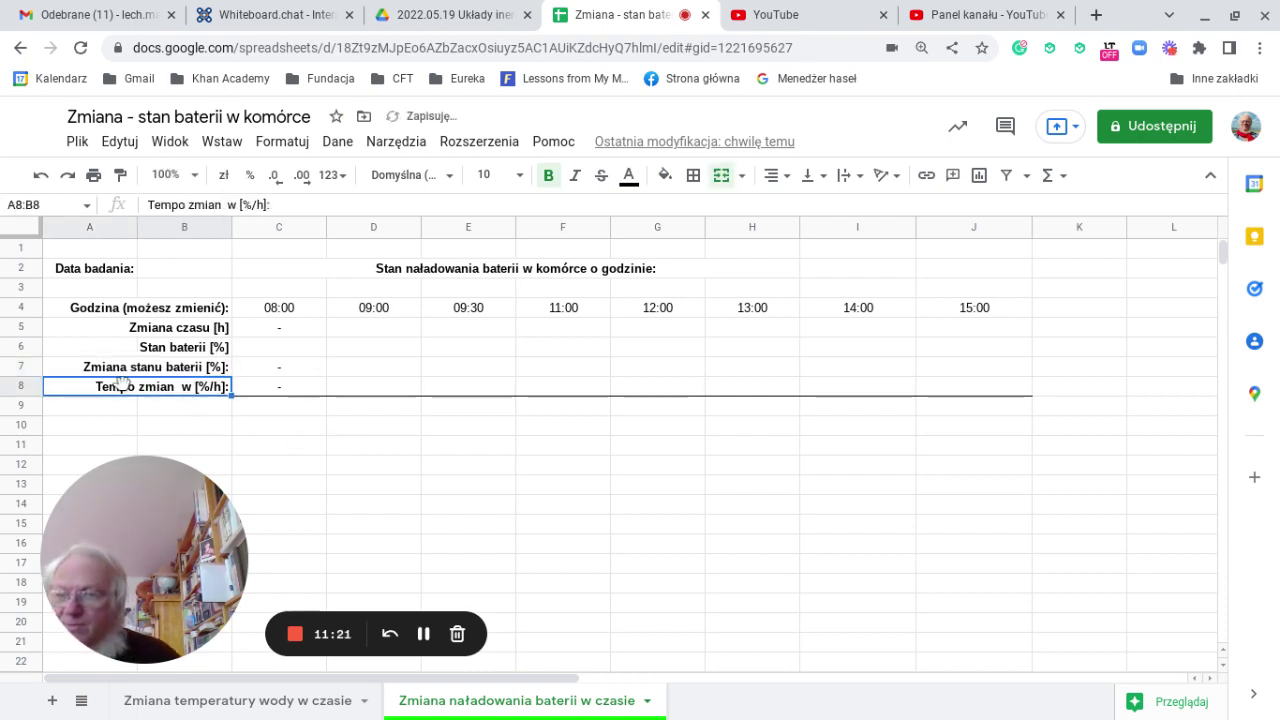
{"action": "left_click", "coordinate": [176, 372]}
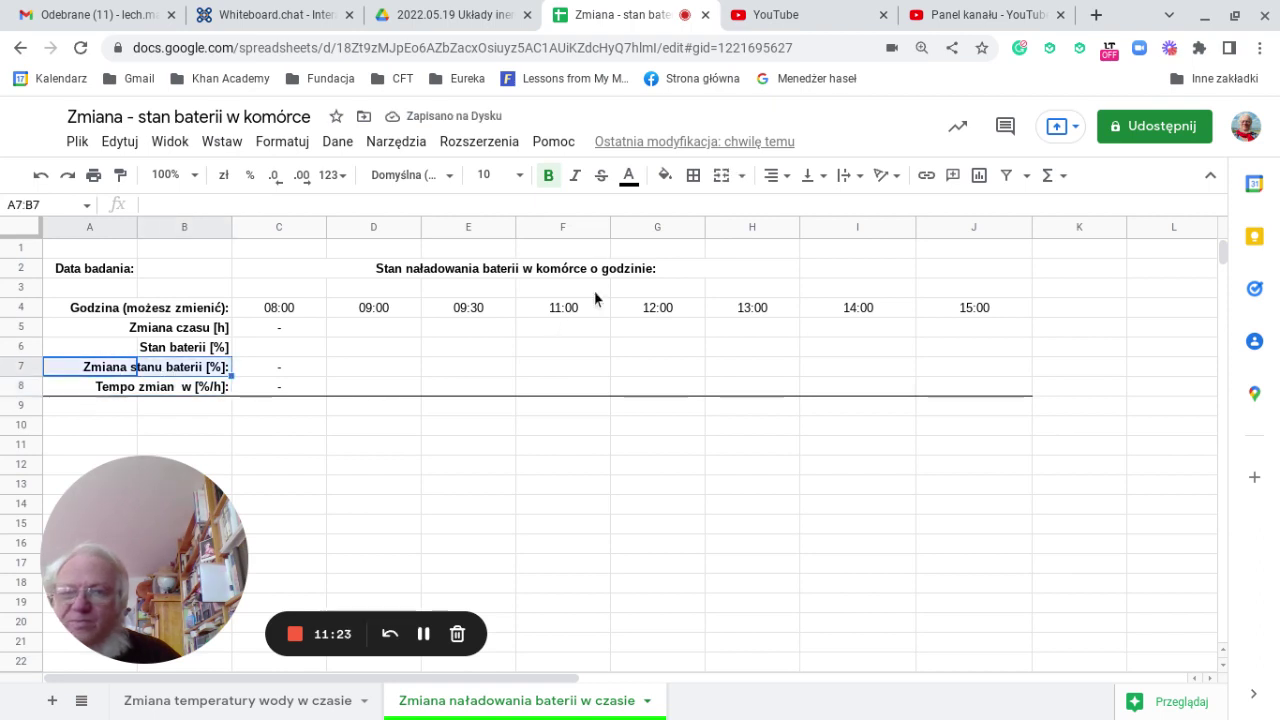
{"action": "left_click", "coordinate": [720, 177]}
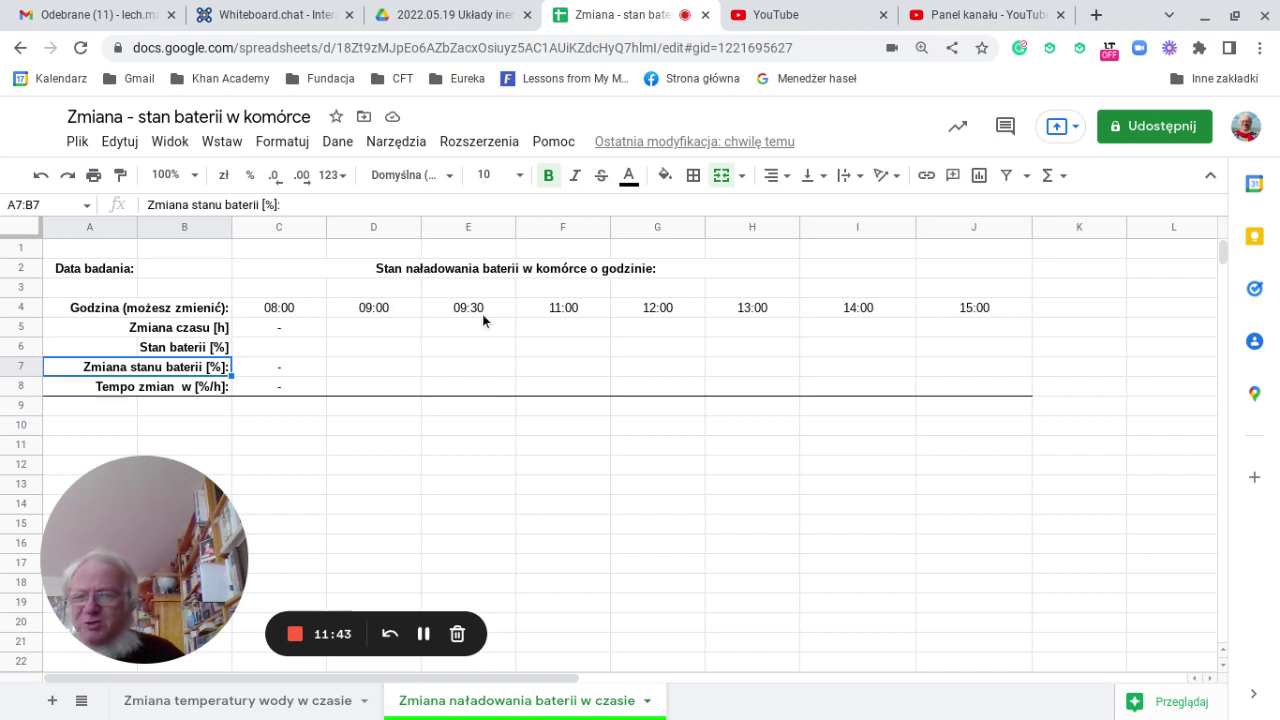
Step: Select the "Tempo zmian w [%/h]:" label in A8:B8
{"action": "left_click", "coordinate": [189, 387]}
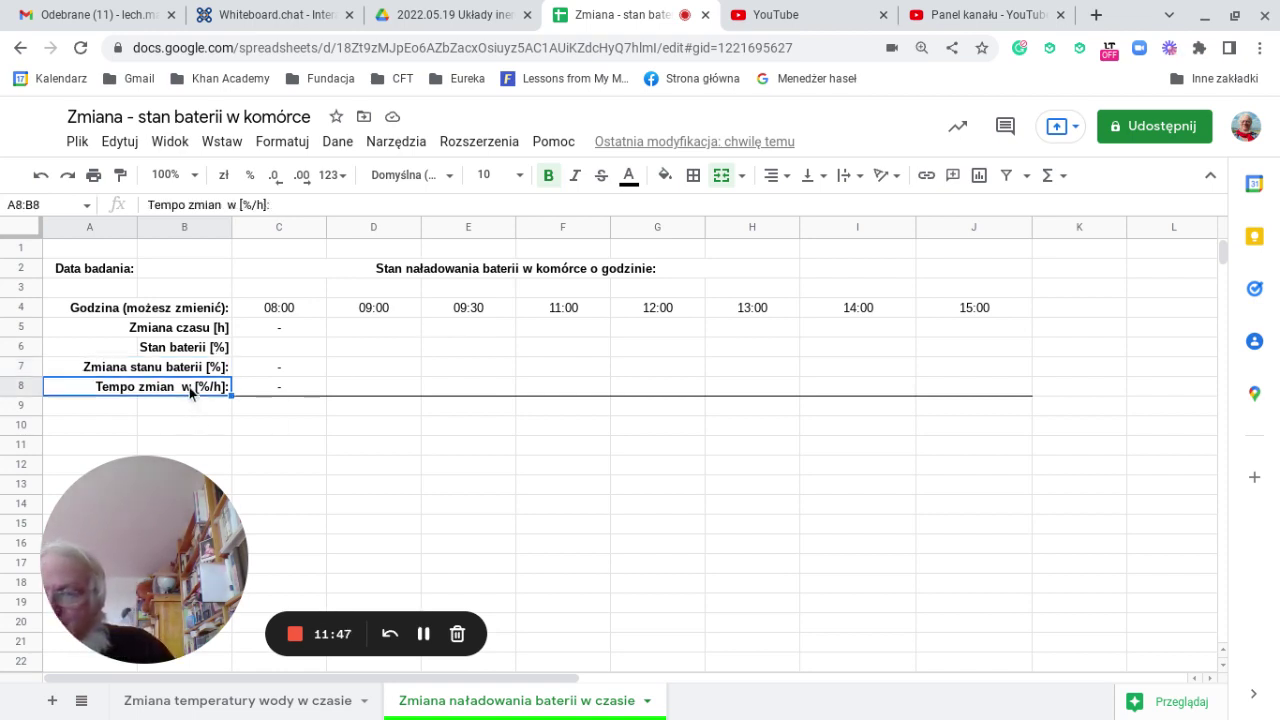